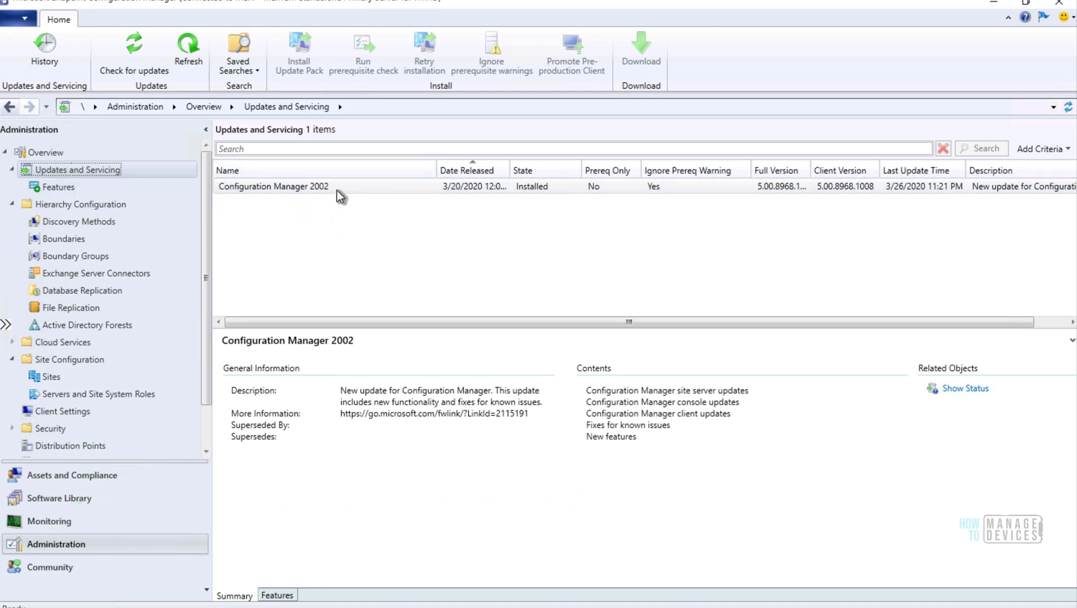
Step: Select the Configuration Manager 2002 update, view its 20 console features, and expand Cloud Services
click(303, 188)
click(218, 188)
click(64, 187)
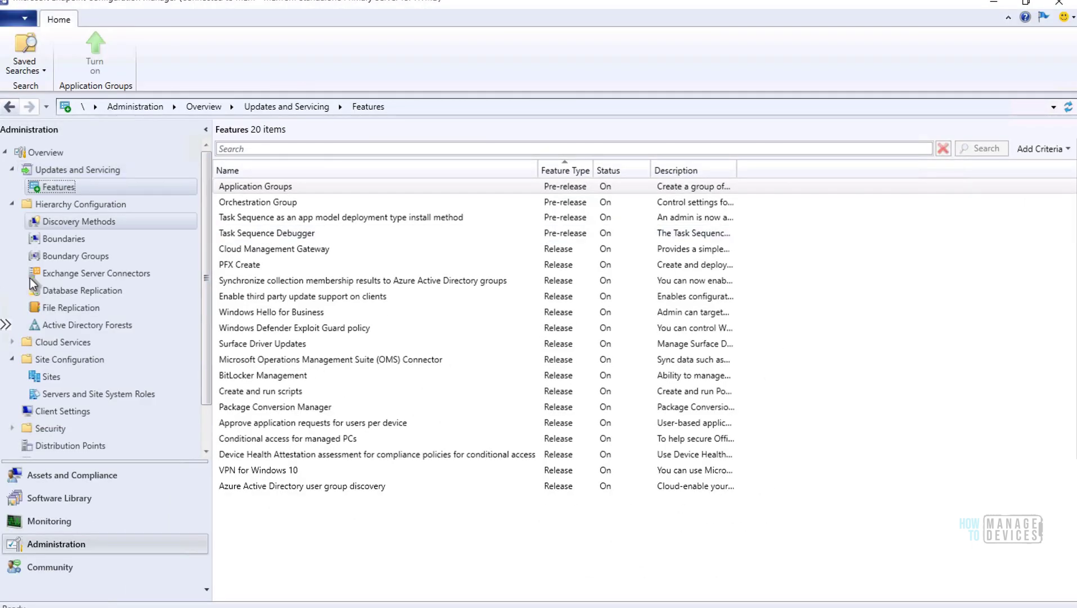
click(12, 342)
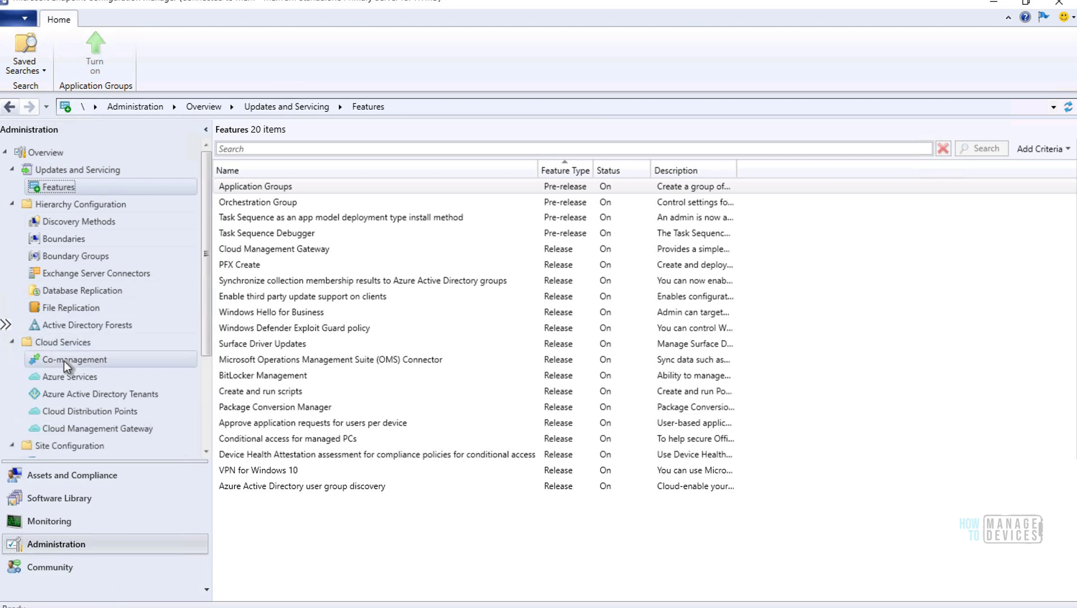
Step: Open CoMgmtSettingsProd's co-management properties at the Configure upload device settings
click(64, 361)
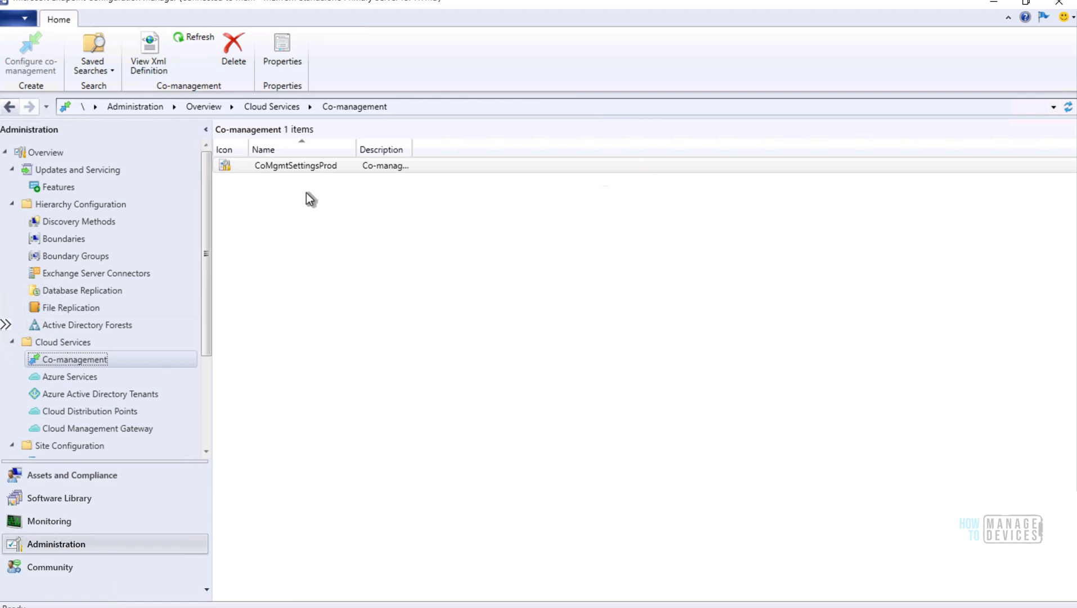
click(294, 170)
right_click(295, 169)
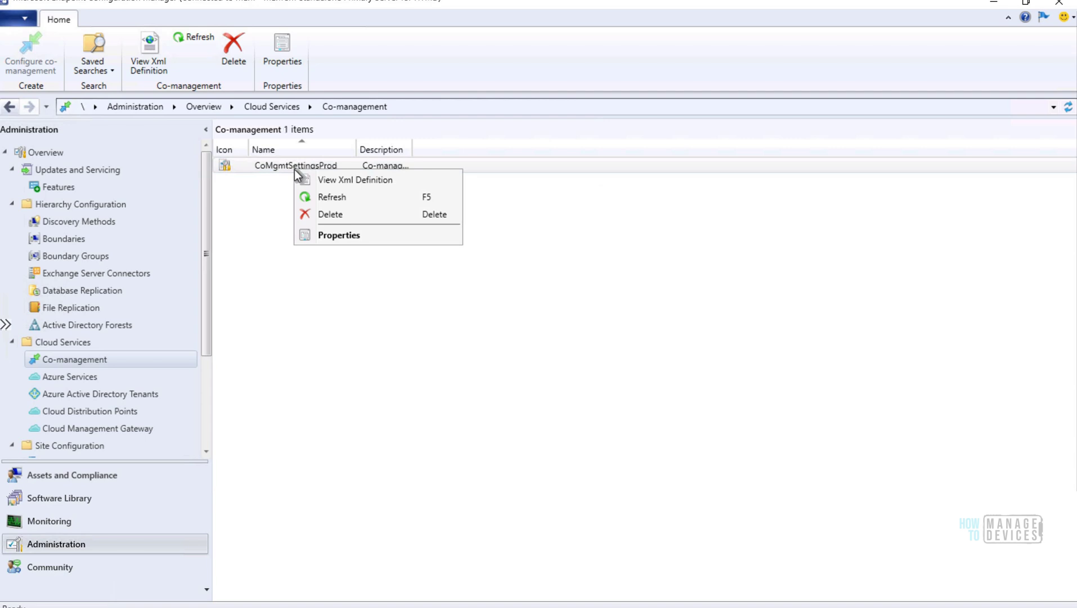
click(336, 236)
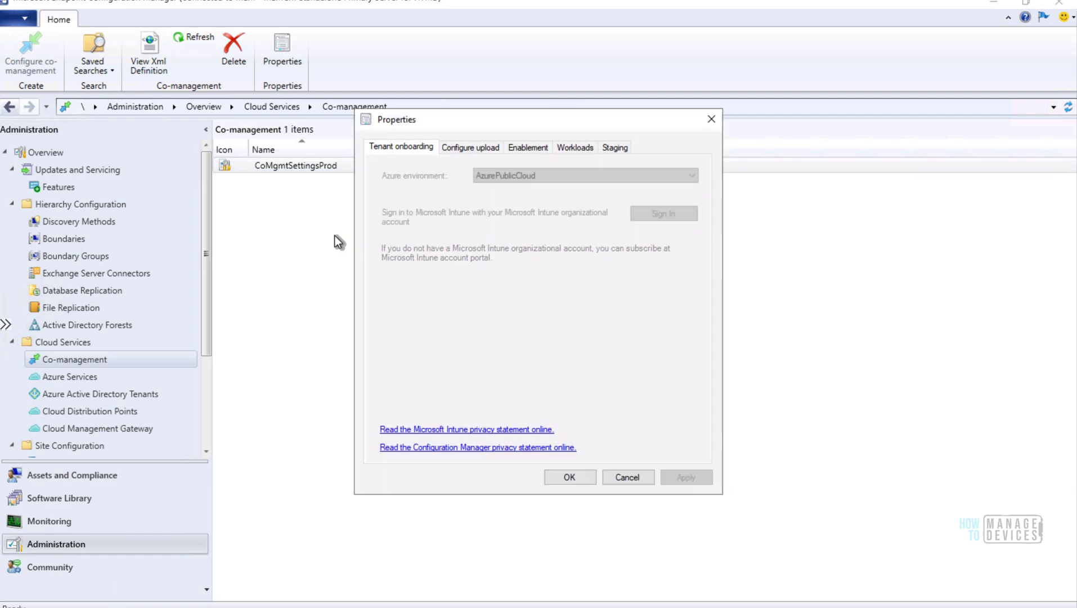
click(460, 148)
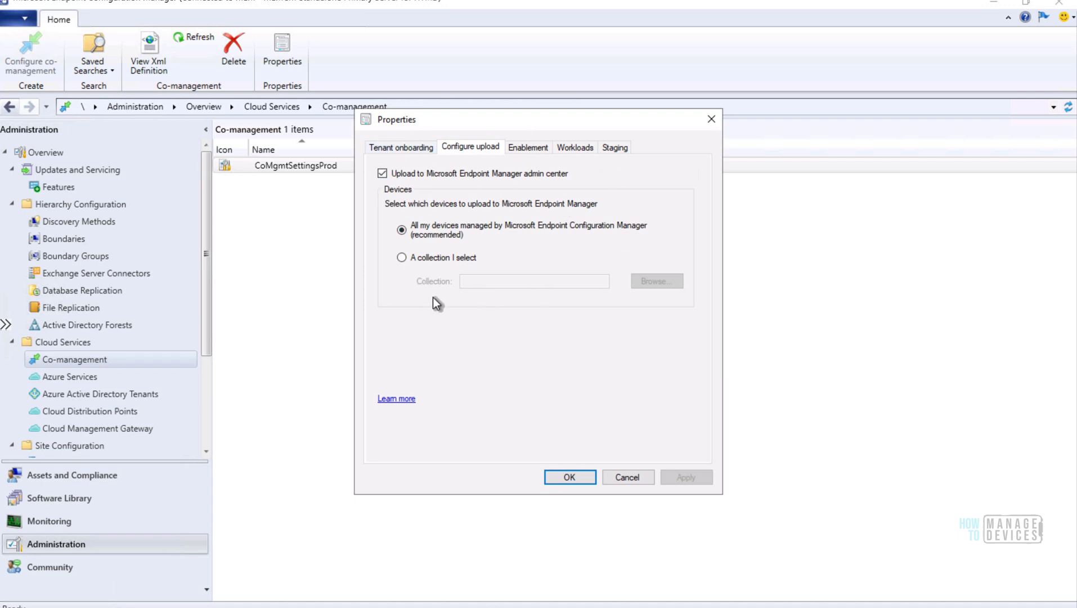
Step: Review Tenant onboarding and Workloads, close the properties with OK, and go to Boundary Groups
click(398, 147)
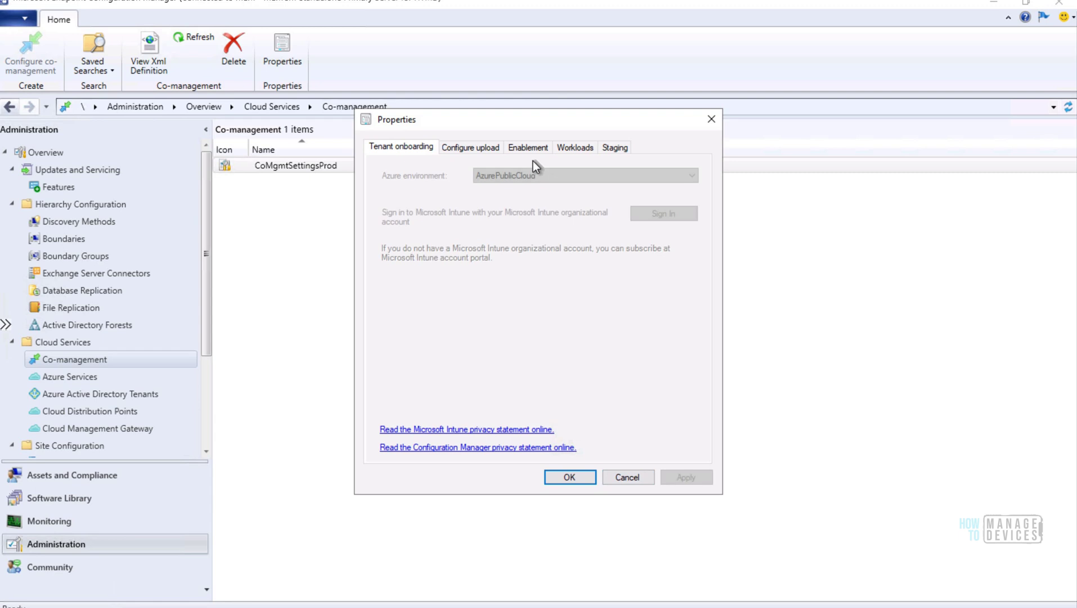
click(579, 148)
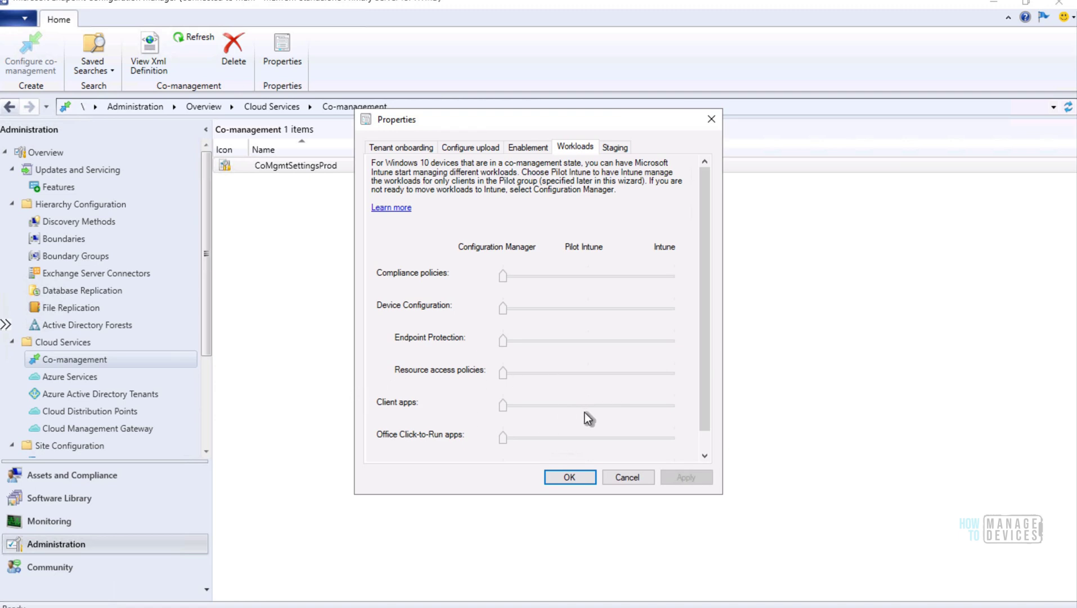
click(614, 478)
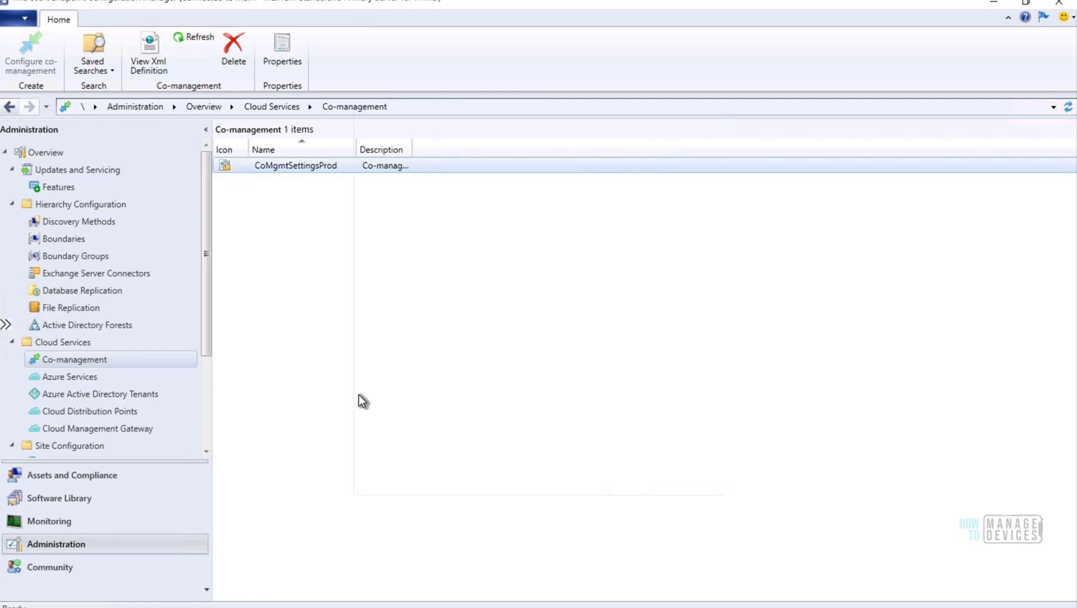
click(94, 258)
Step: Check the Production Win 10 boundary group's peer-download Options, then cancel without saving
click(256, 197)
click(288, 203)
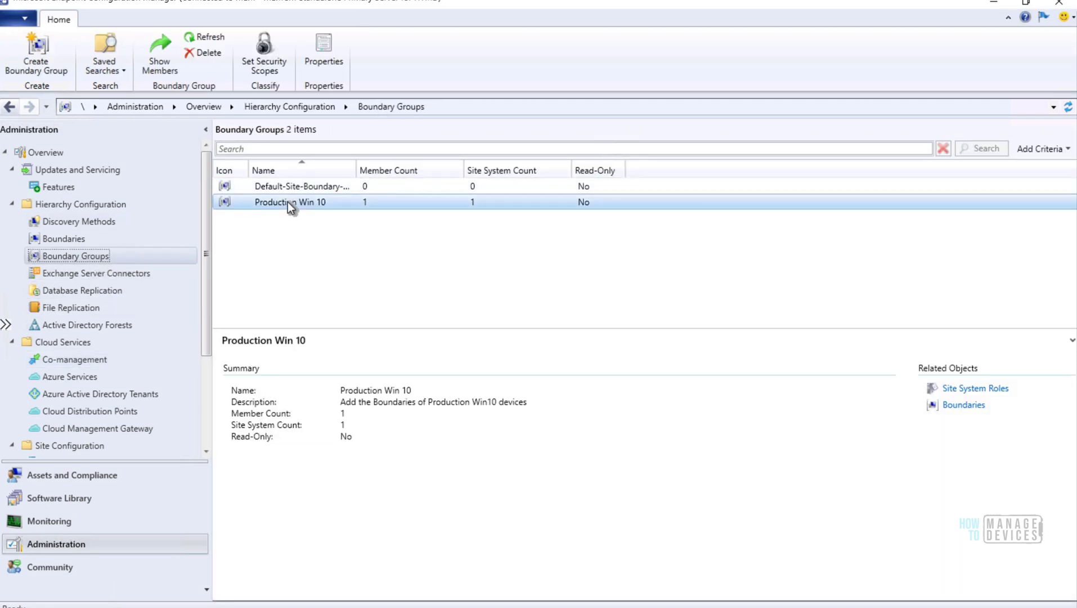
right_click(288, 201)
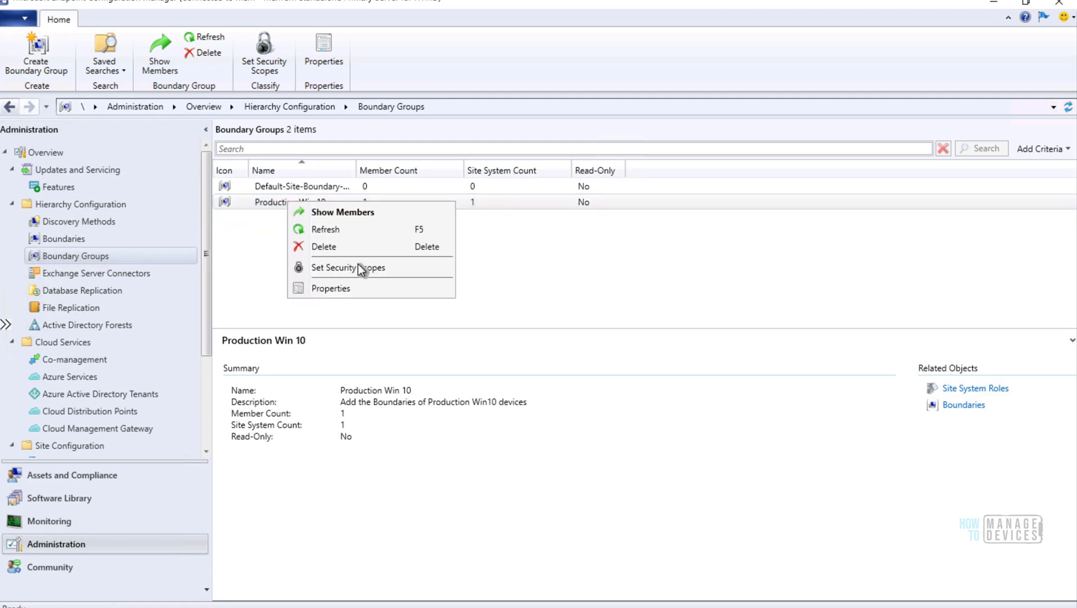
click(355, 287)
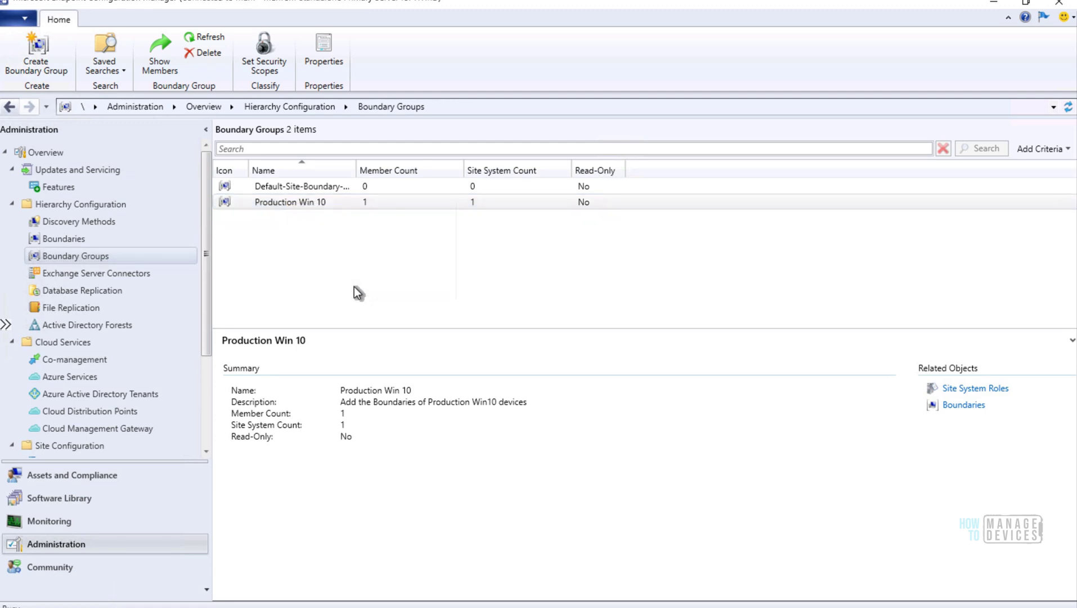
click(382, 132)
click(476, 133)
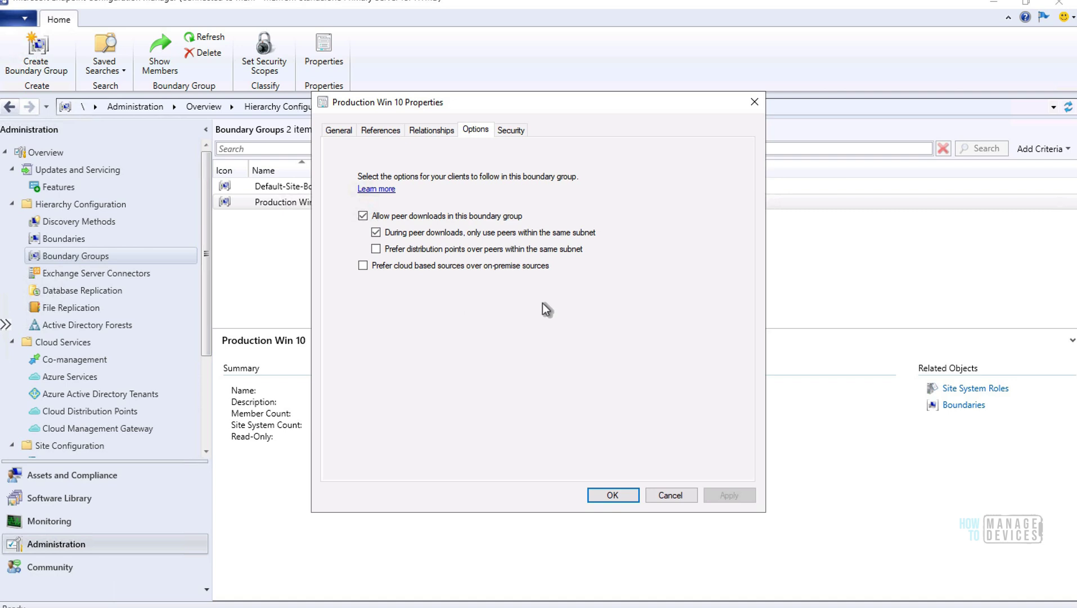
click(675, 498)
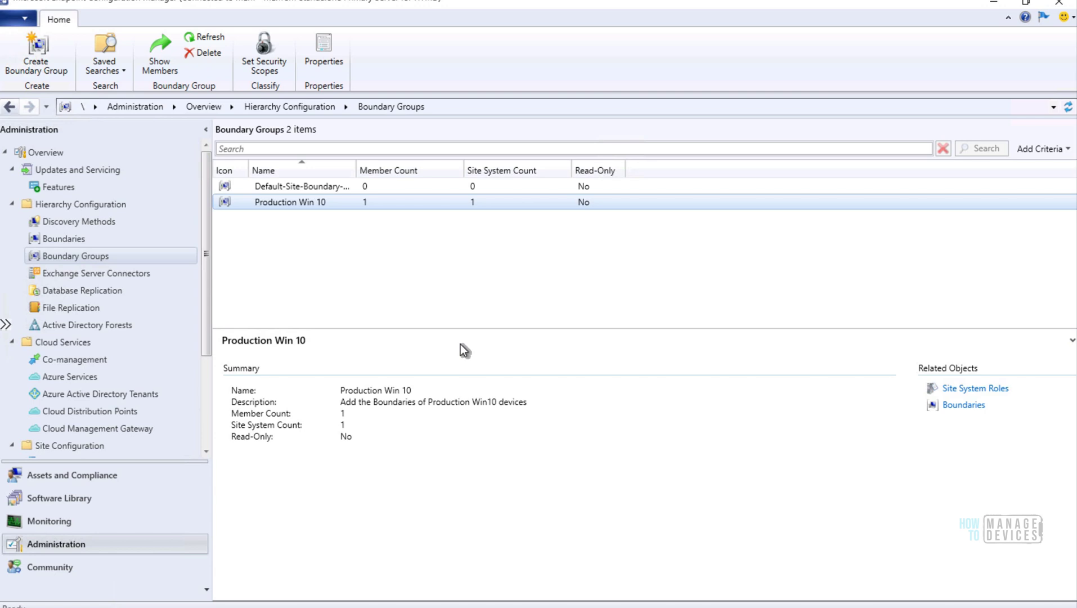
Step: Show Management Insights > All Insights with a wider Name column and select Proactive Maintenance
drag(427, 329, 427, 263)
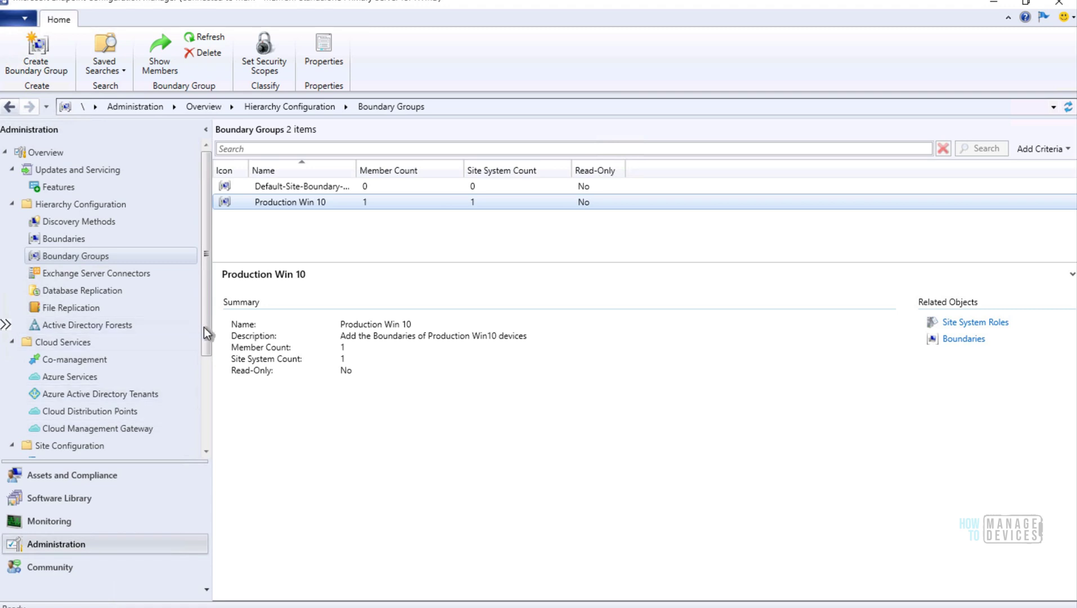
drag(204, 327, 210, 445)
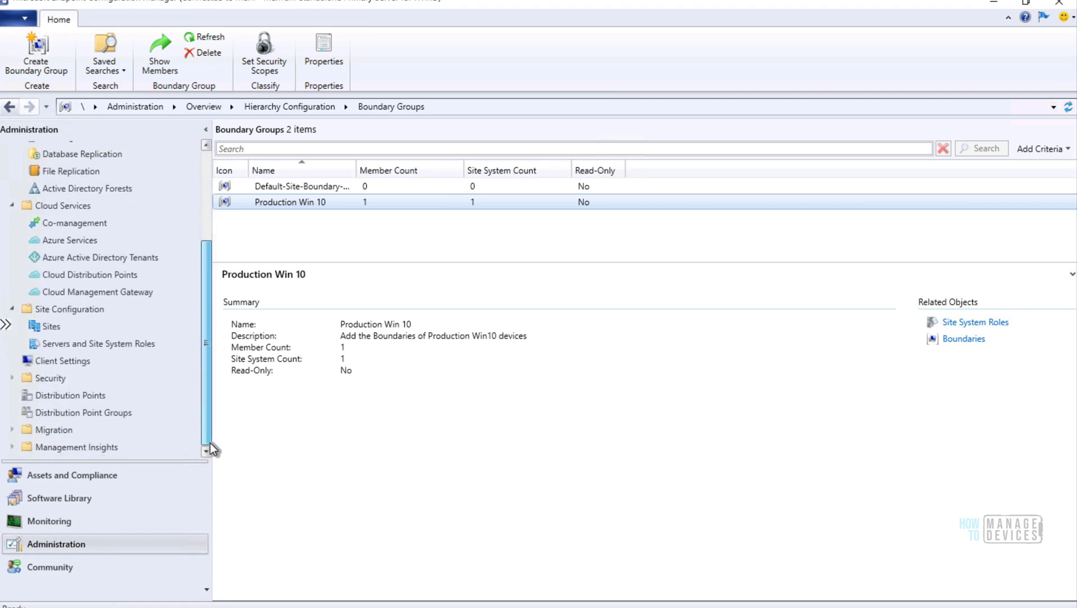
click(12, 448)
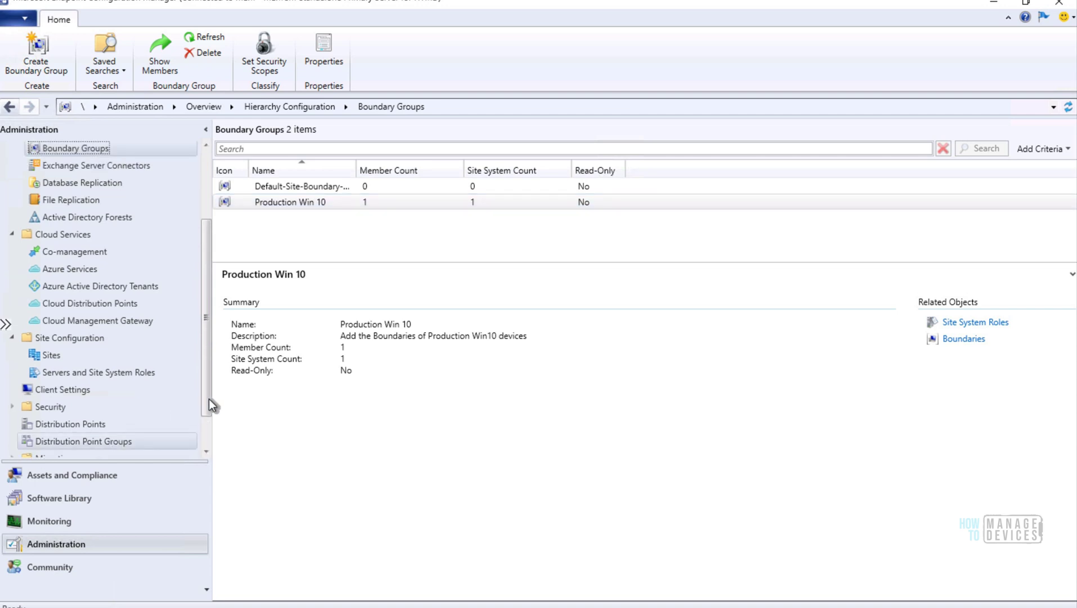
drag(206, 399, 209, 447)
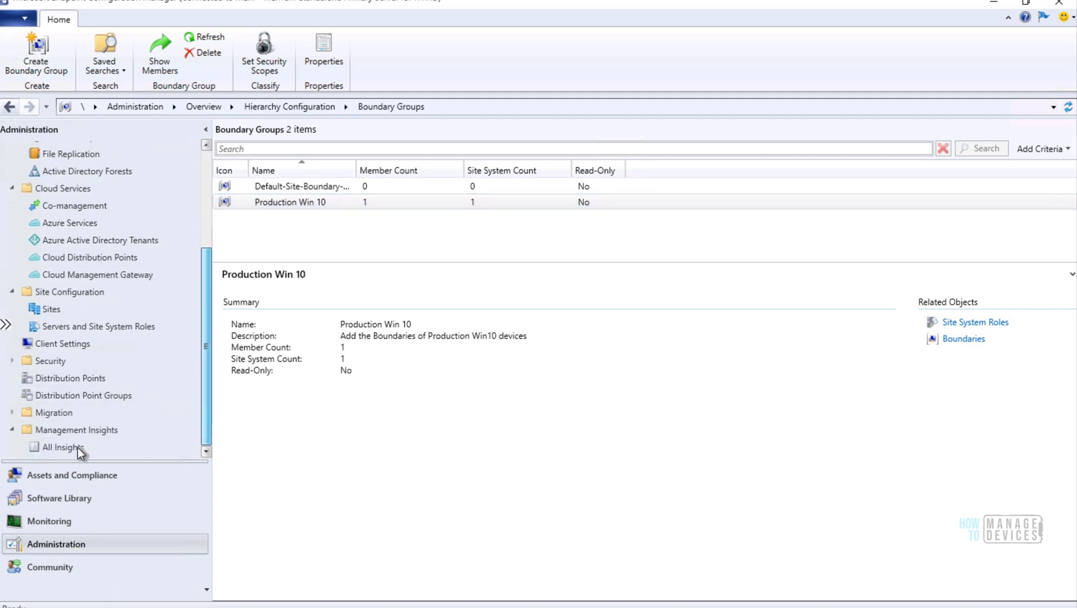
click(78, 448)
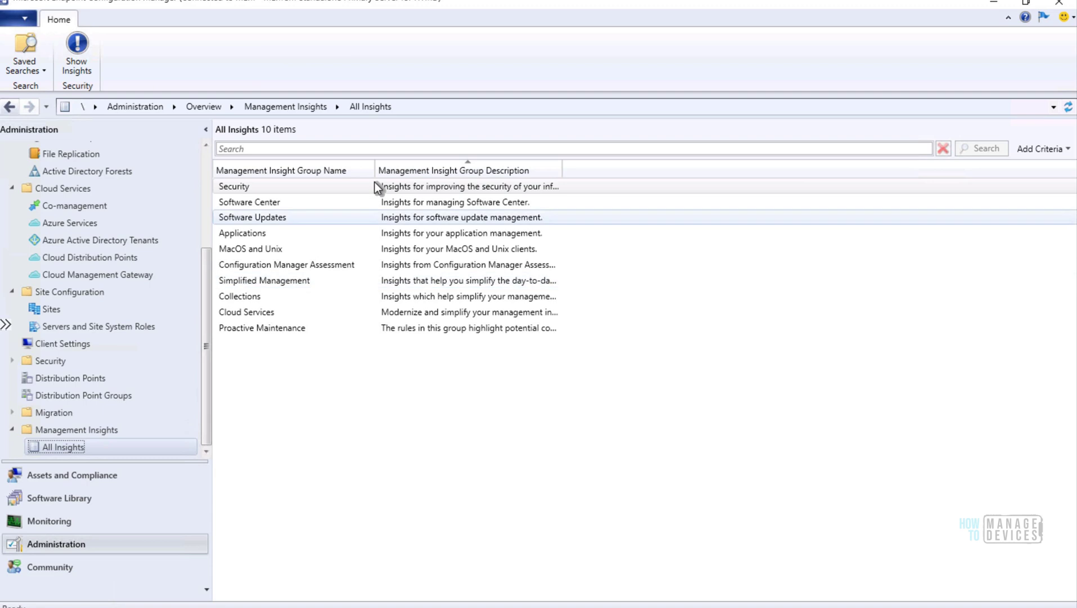
drag(375, 169, 411, 170)
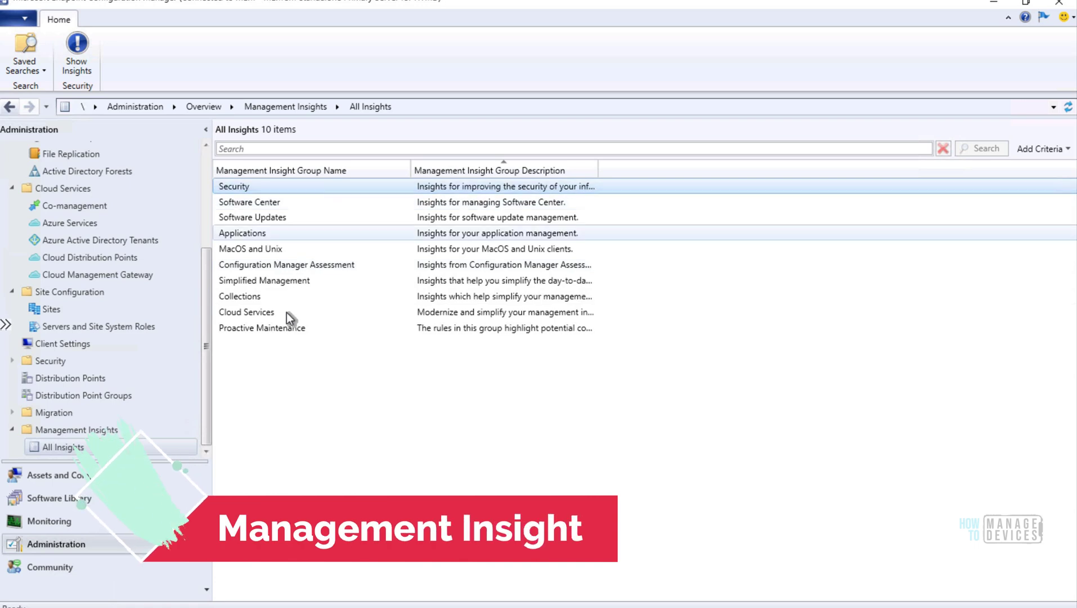
click(282, 327)
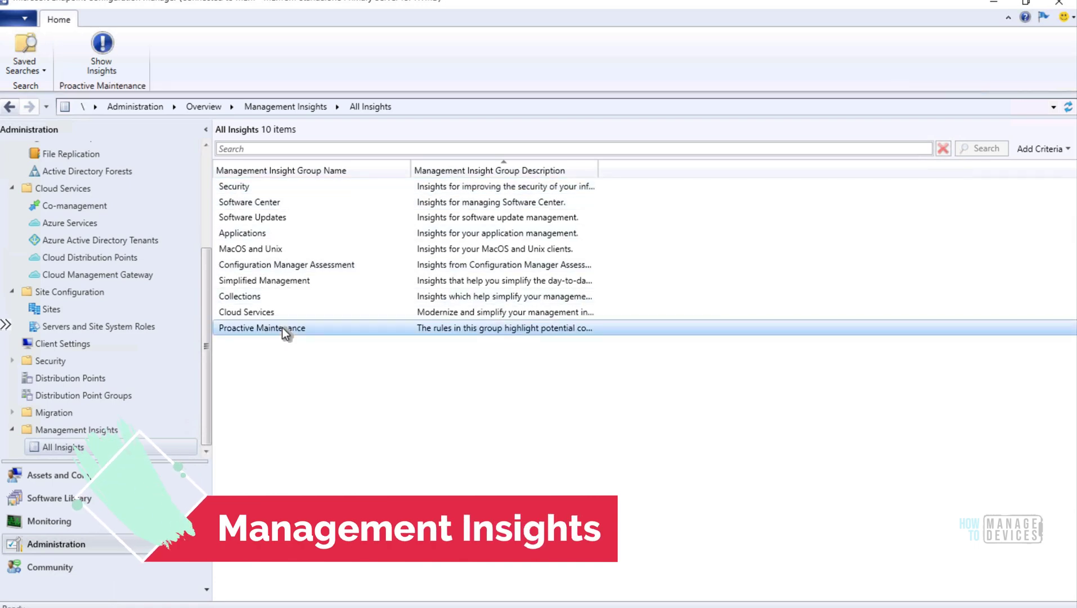
double_click(282, 327)
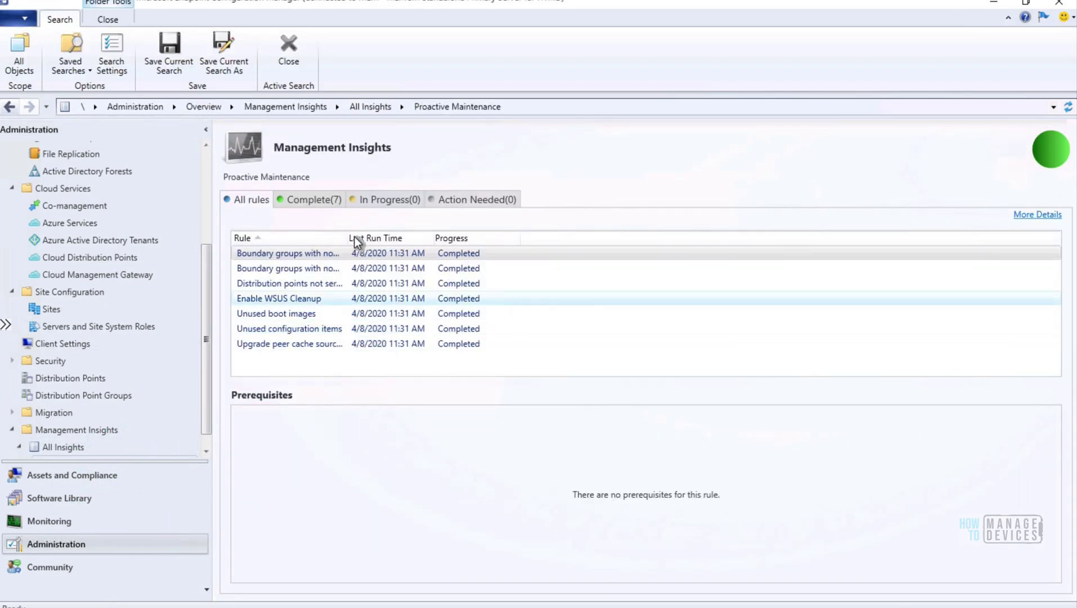
drag(349, 238, 458, 233)
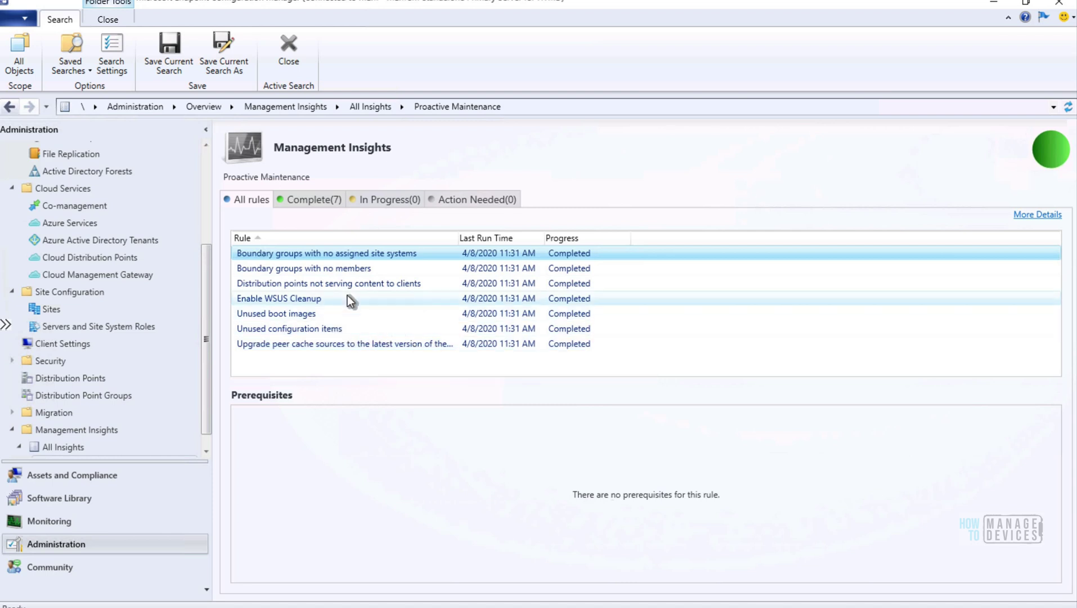
click(84, 448)
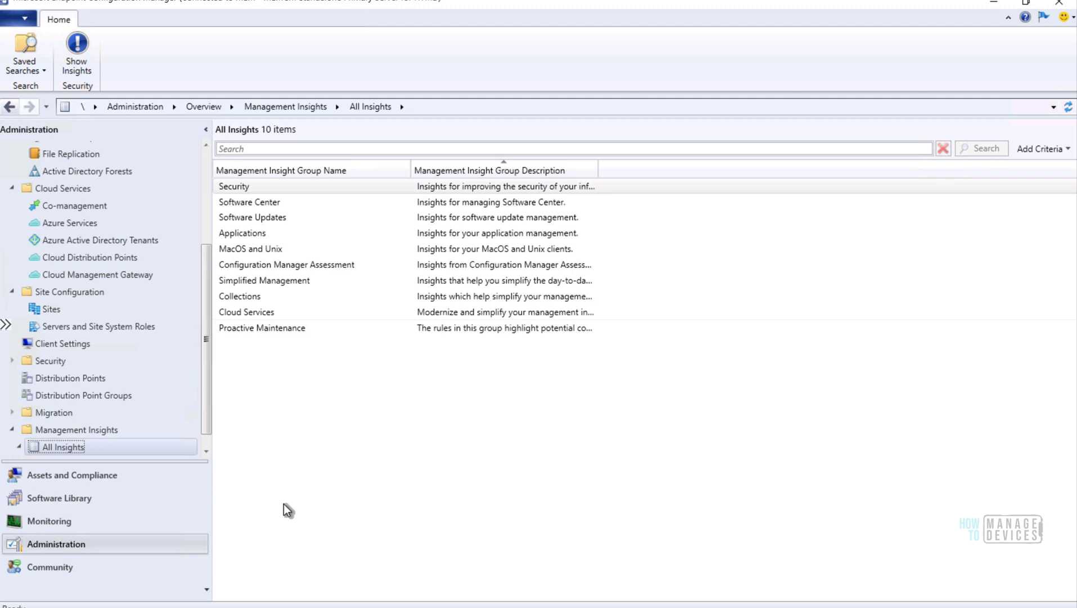
Step: Browse the Community documentation, then reach the empty Orchestration Group node in Assets and Compliance
click(64, 567)
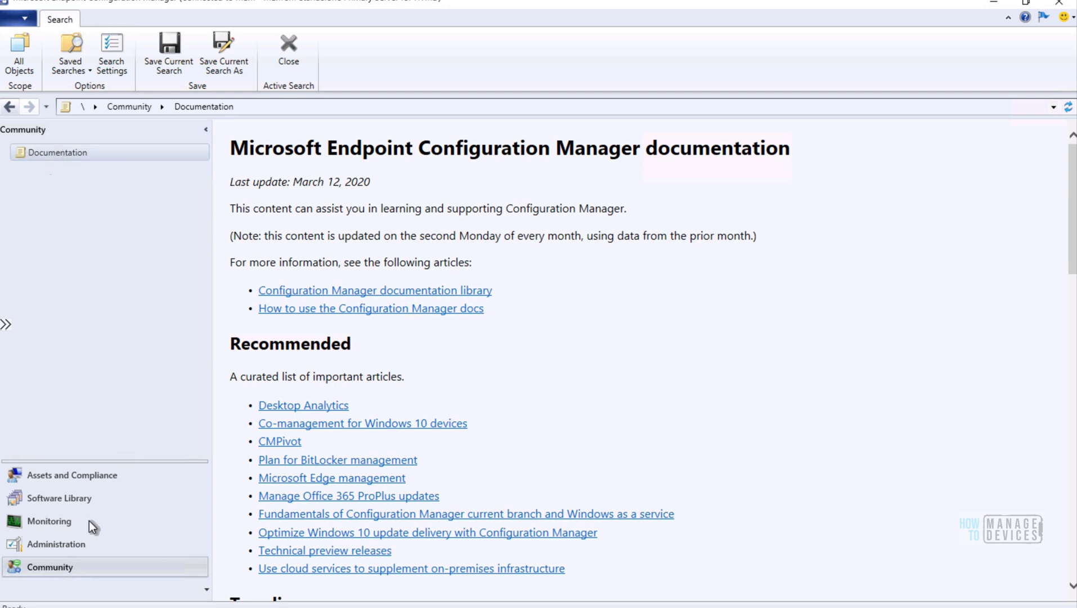
click(73, 154)
click(63, 540)
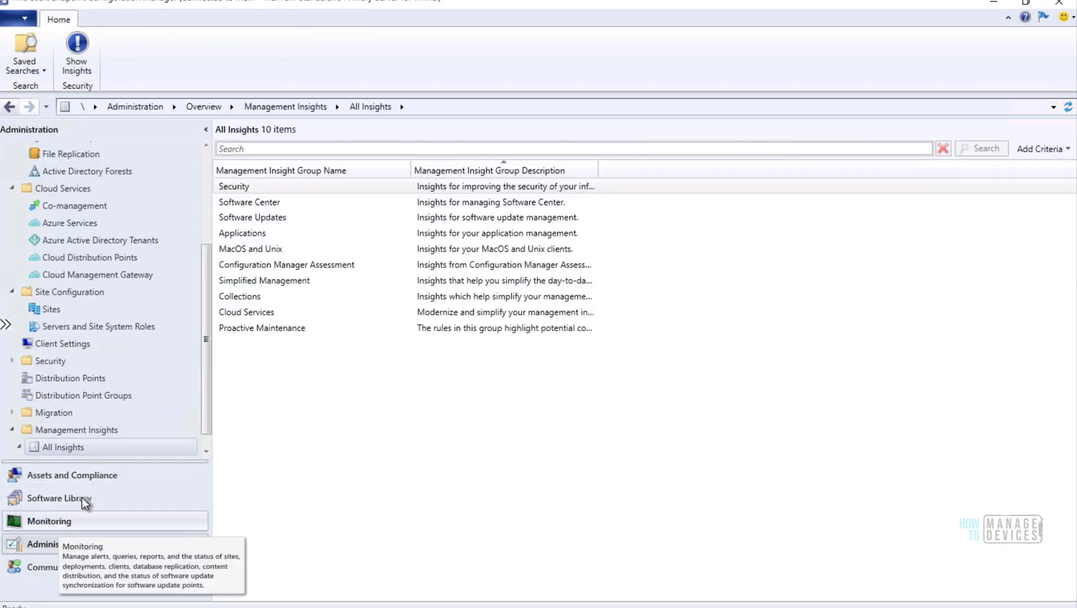
click(85, 480)
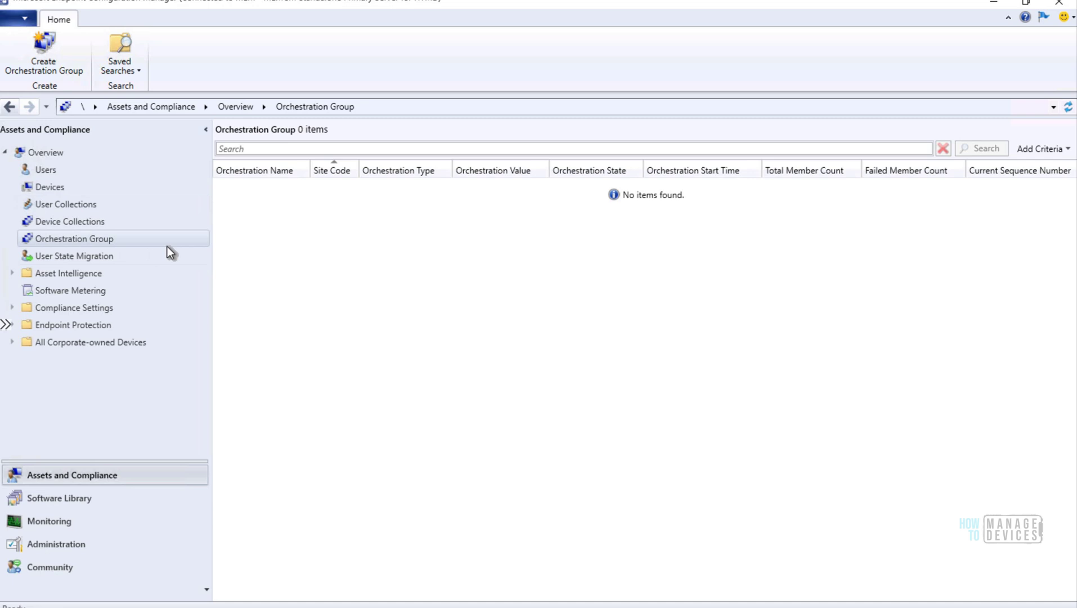
Step: Return to Administration > Updates and Servicing > Features, where Orchestration Group shows On
click(92, 546)
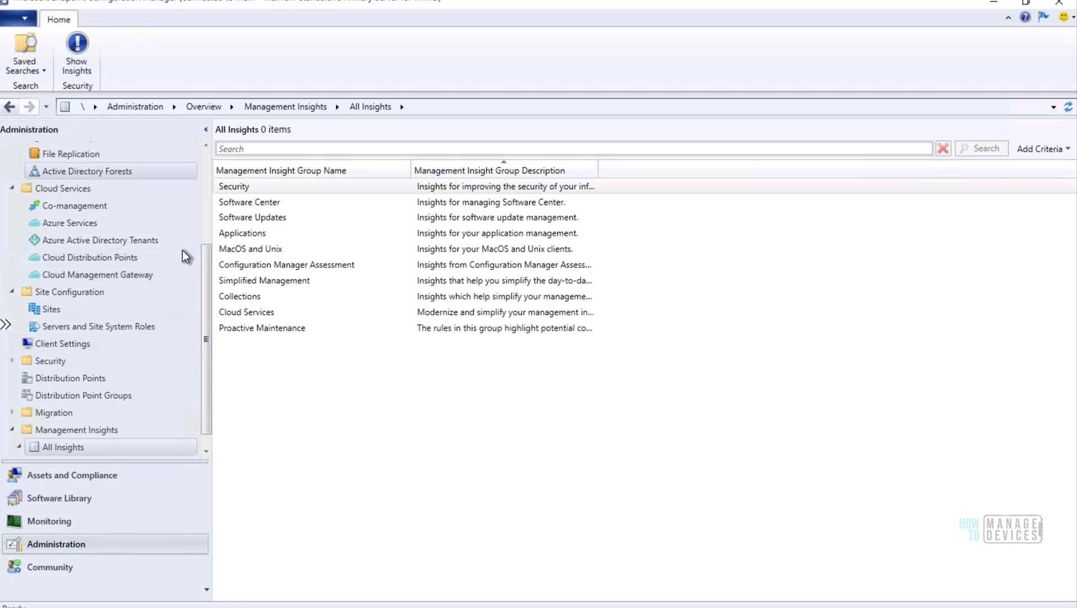
click(209, 166)
click(65, 186)
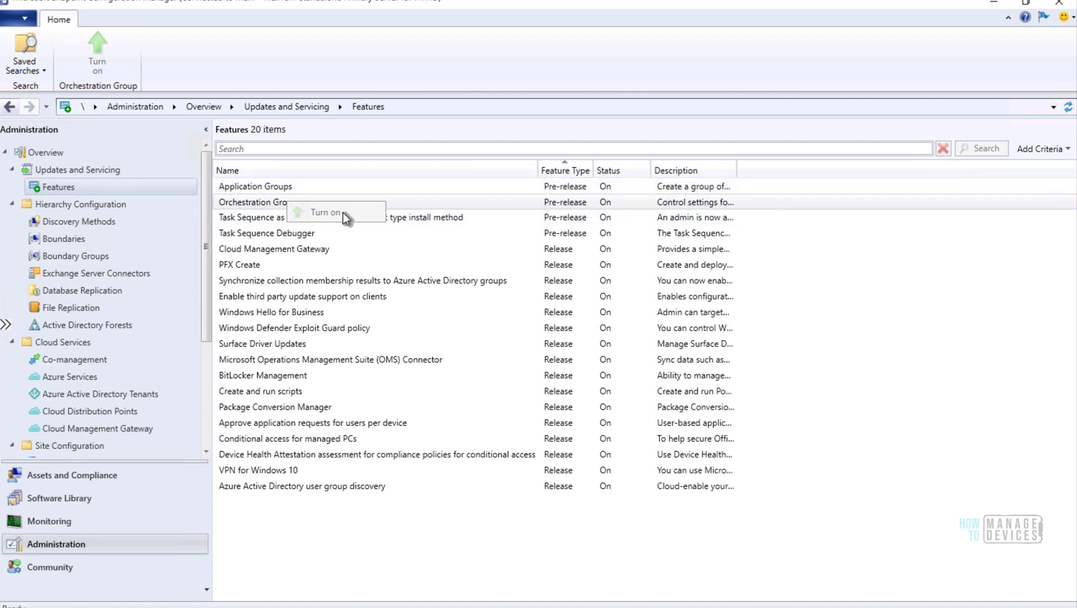
drag(206, 253, 203, 438)
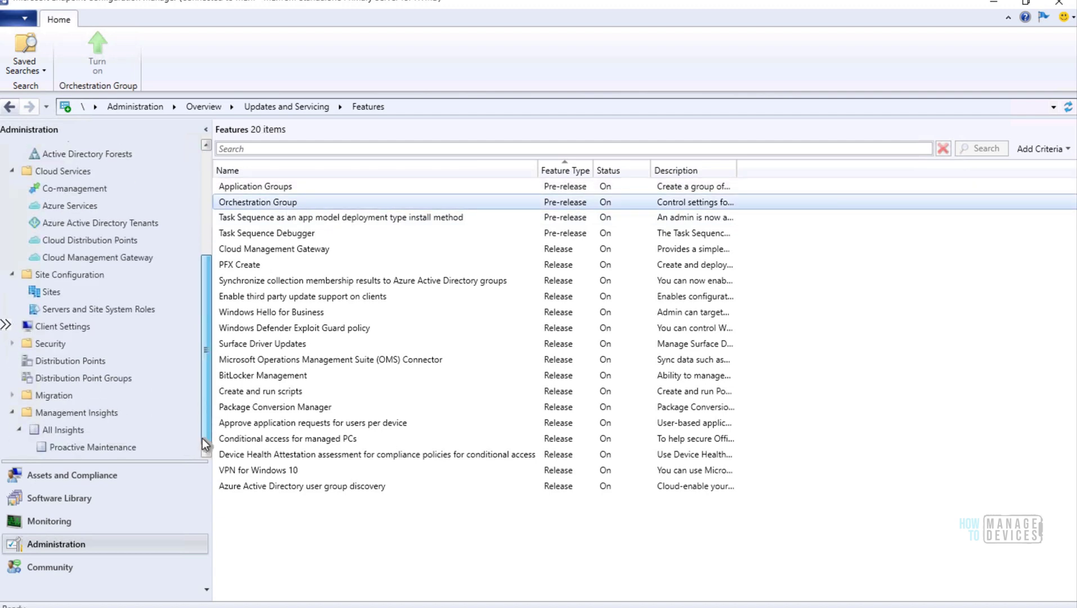
Step: Run Client Diagnostics > Collect Client Logs on PROD-WIN20 in All Desktop and Server Clients
click(95, 478)
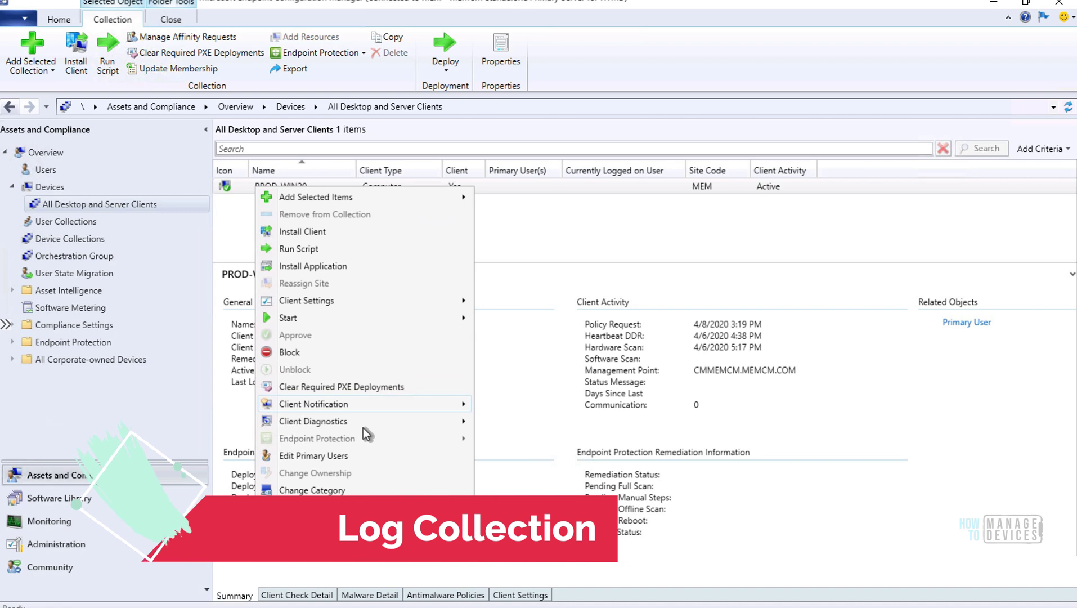
mouse_move(390, 421)
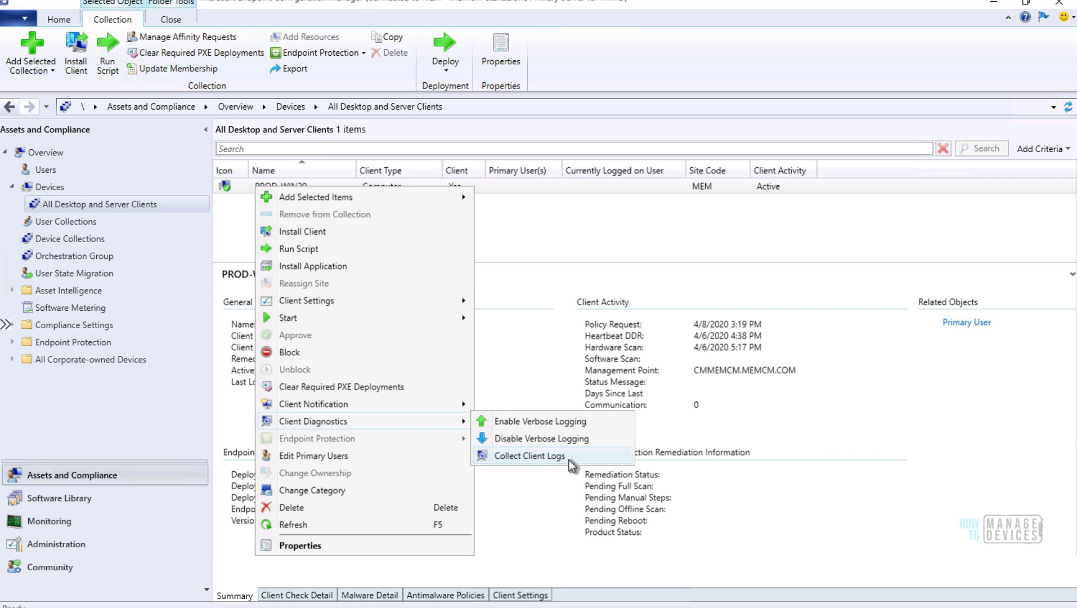
click(562, 534)
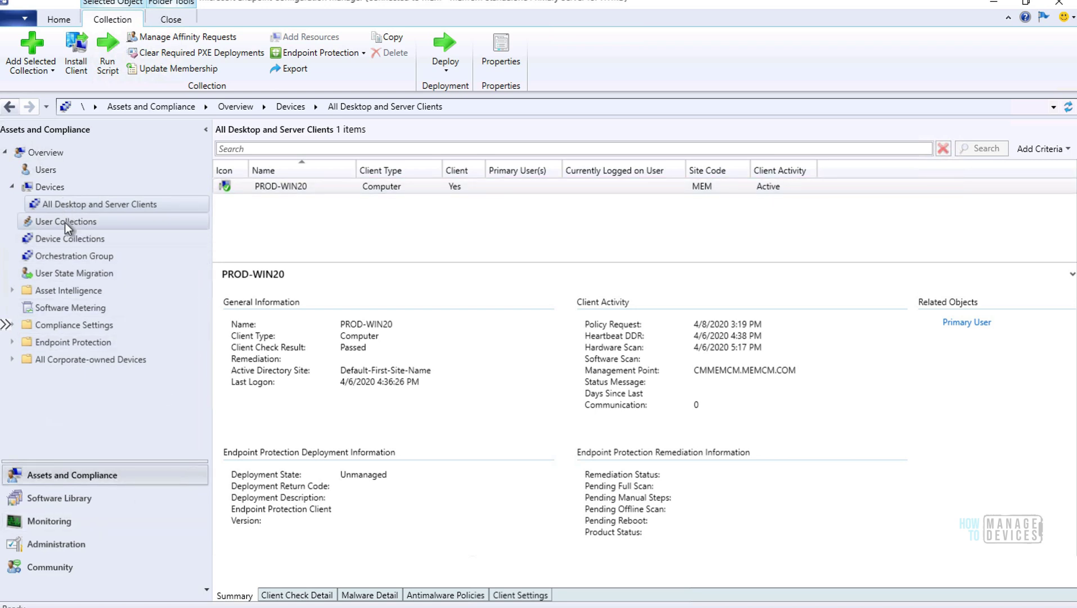
Step: Start CMPivot on the All Desktop and Server Clients device collection
click(74, 240)
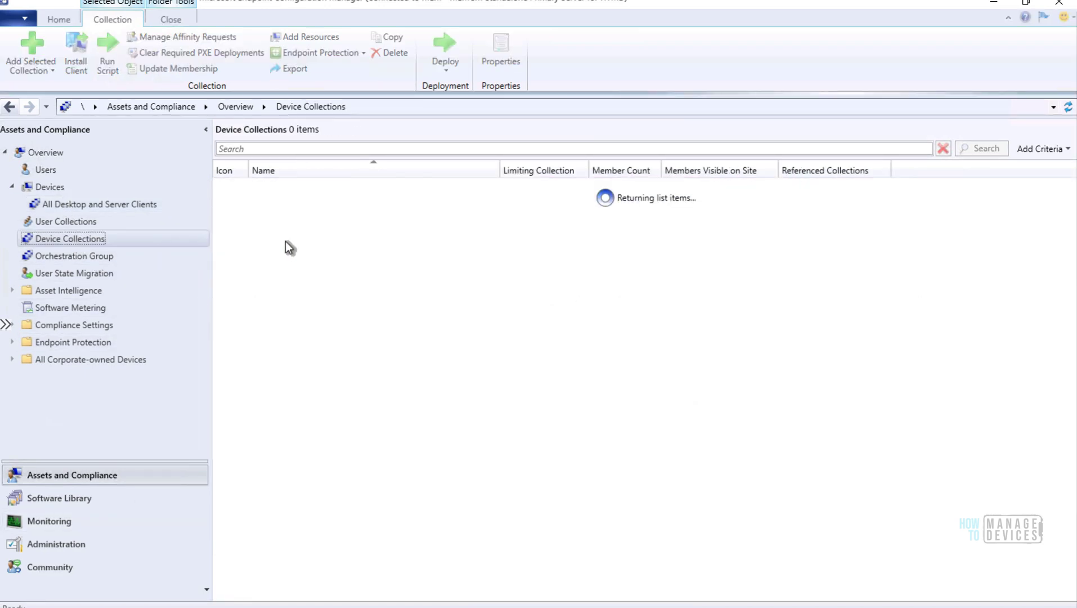
click(303, 188)
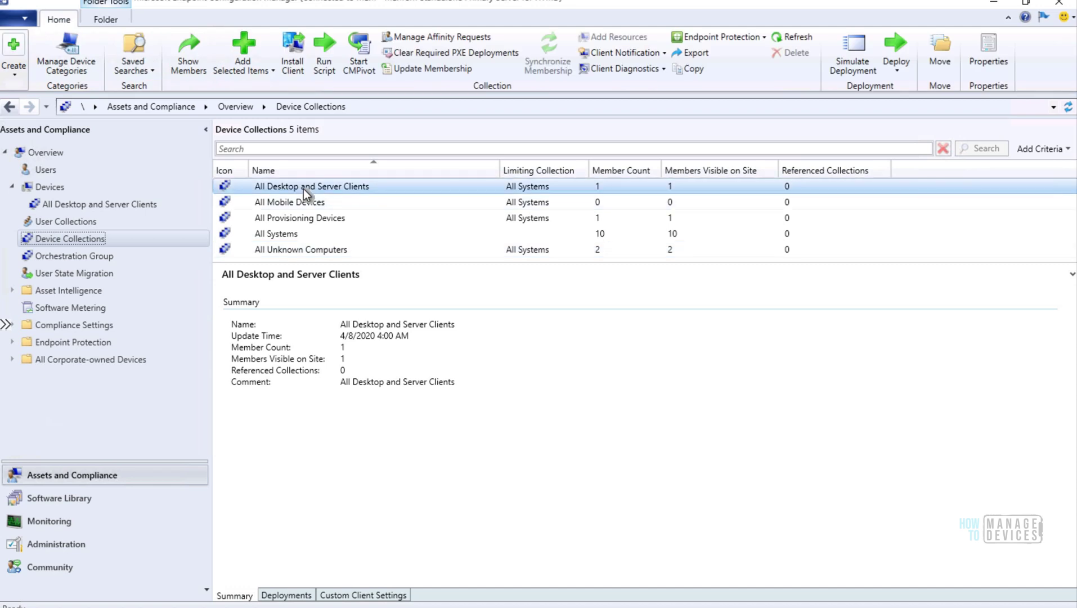
right_click(303, 188)
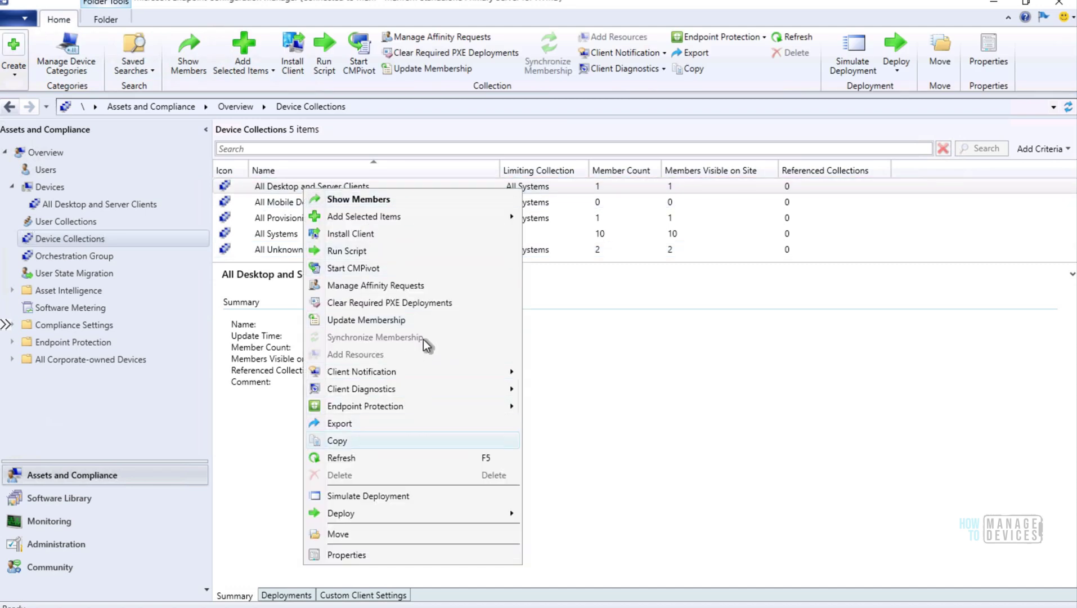
click(405, 268)
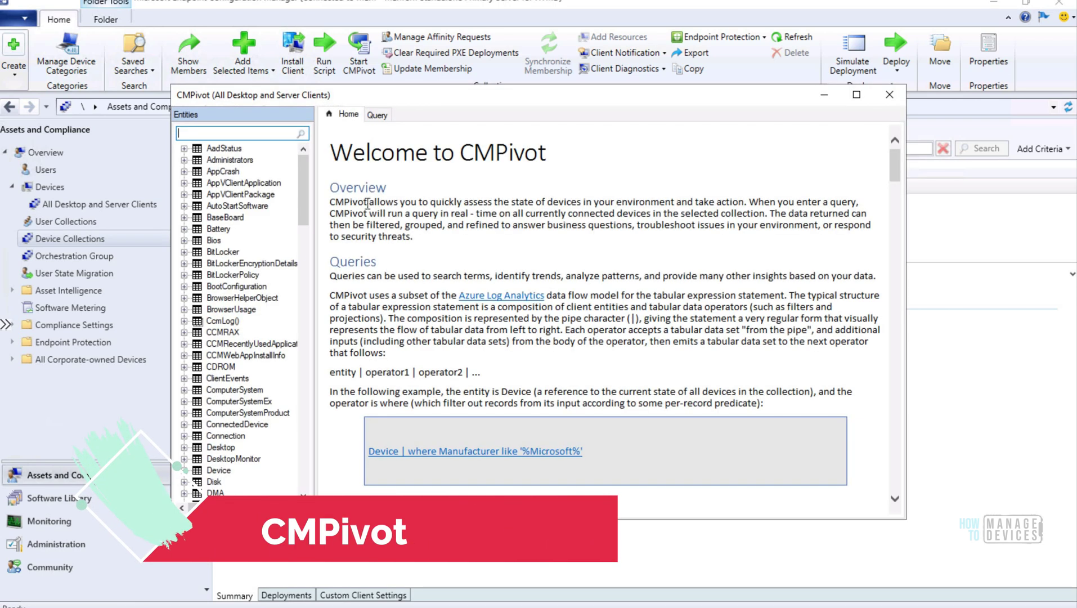
Step: Maximize the CMPivot window and display the AadStatus entity's fields
click(857, 94)
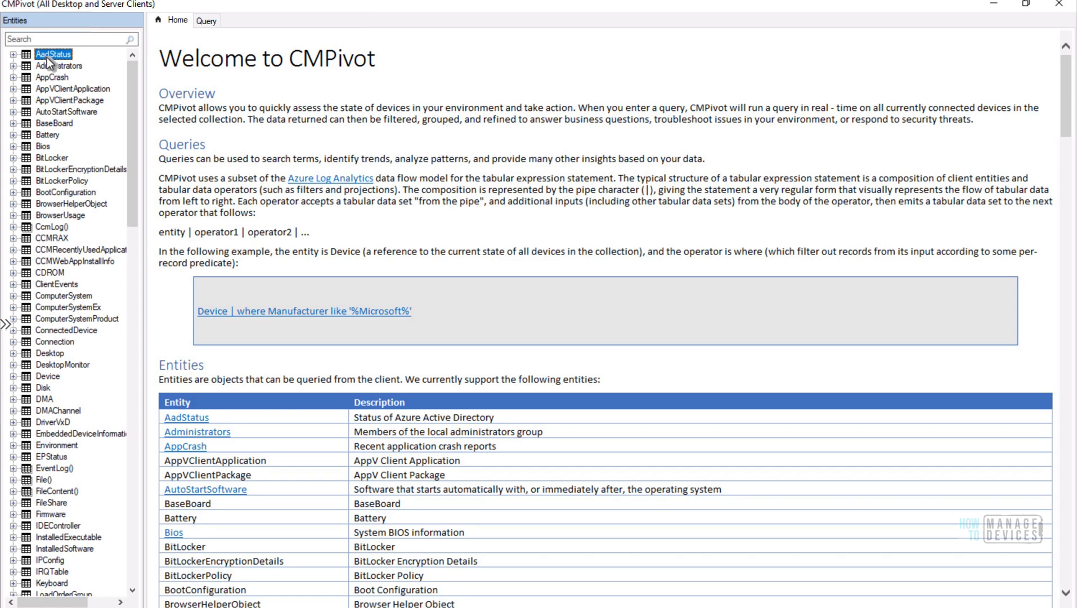
double_click(46, 56)
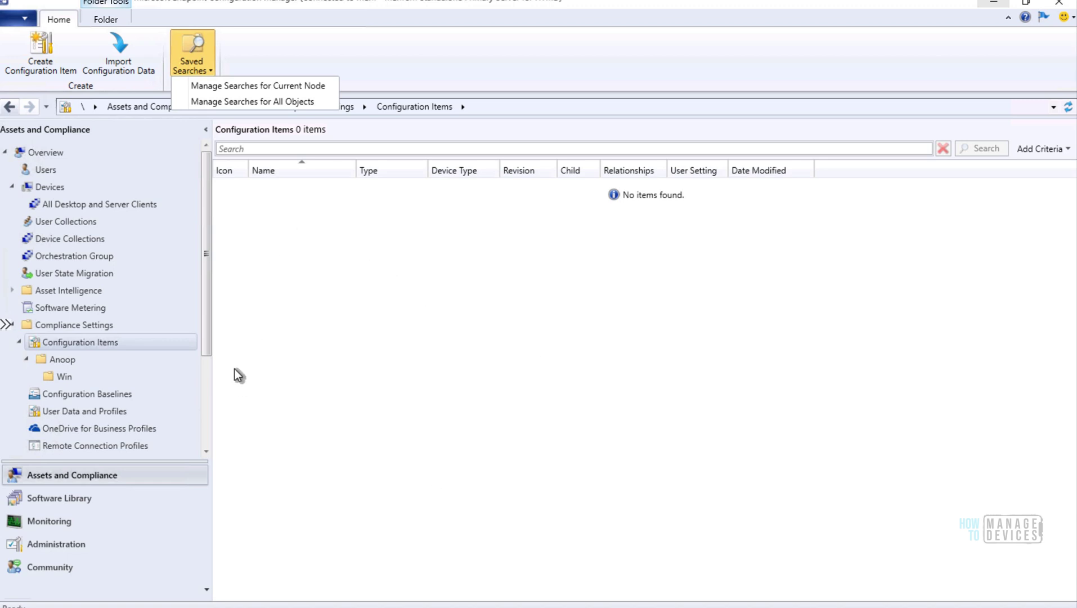
Step: Dismiss the saved searches list, expand Endpoint Protection and view the BitLocker Management settings
click(204, 323)
drag(206, 360, 208, 420)
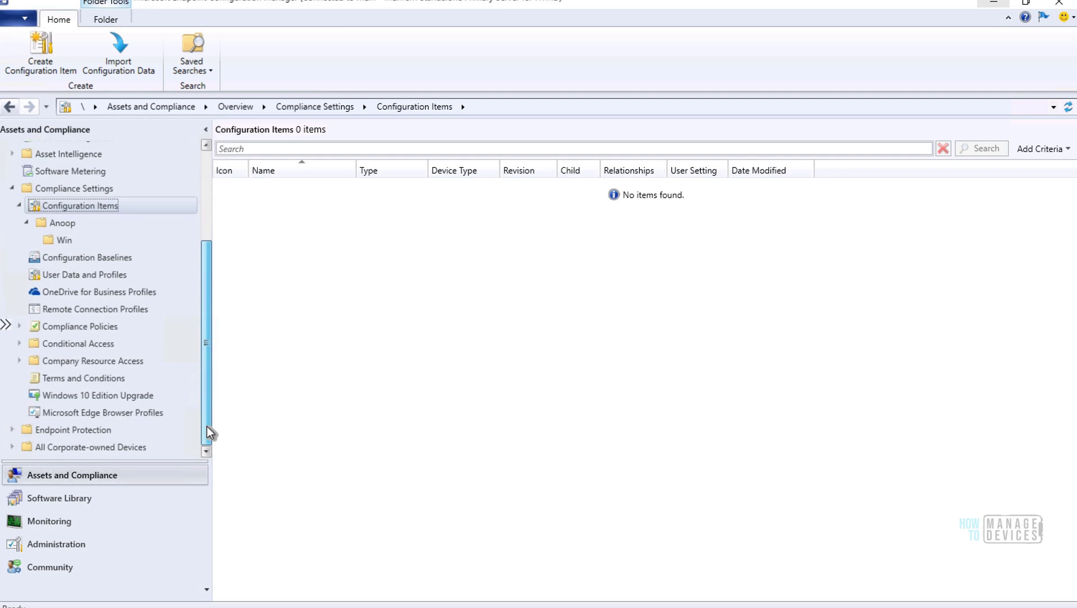
click(12, 430)
drag(203, 369, 198, 428)
click(102, 346)
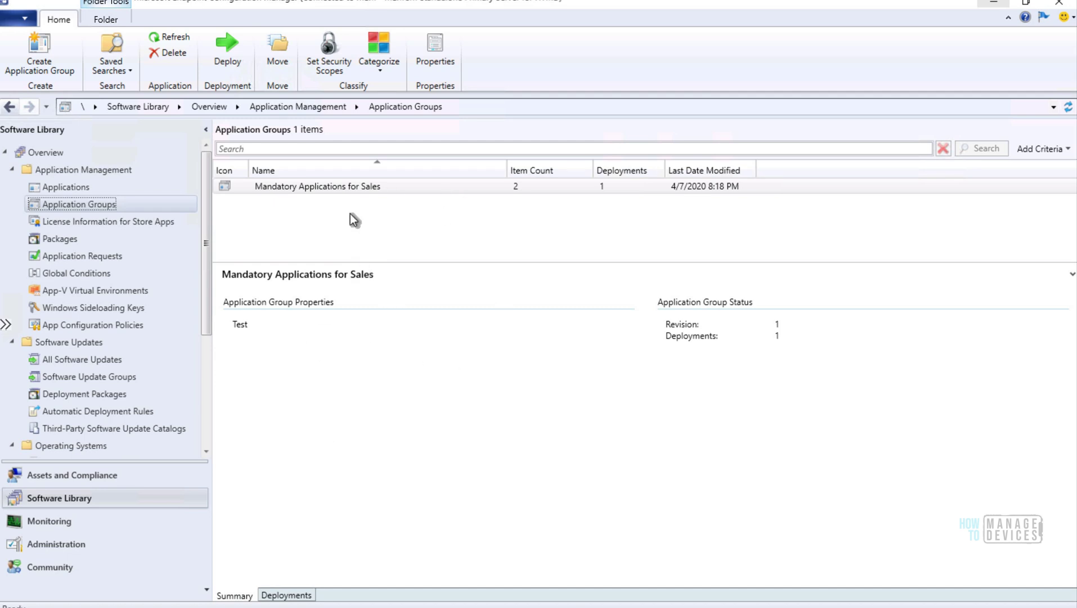
Step: Start and discard a new application group, then open Mandatory Applications for Sales properties
click(59, 68)
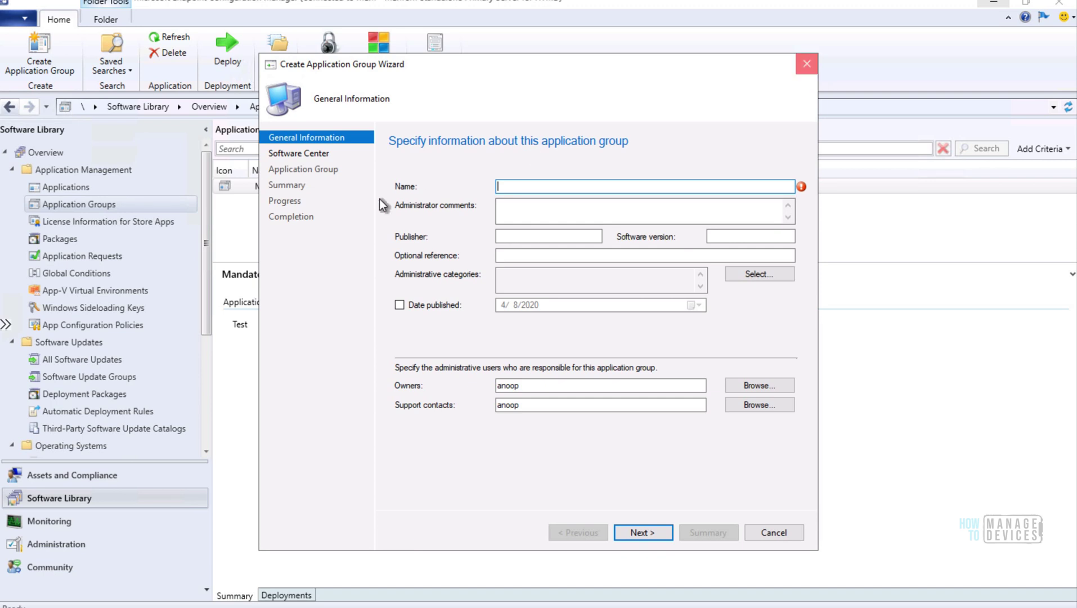
click(806, 66)
click(598, 364)
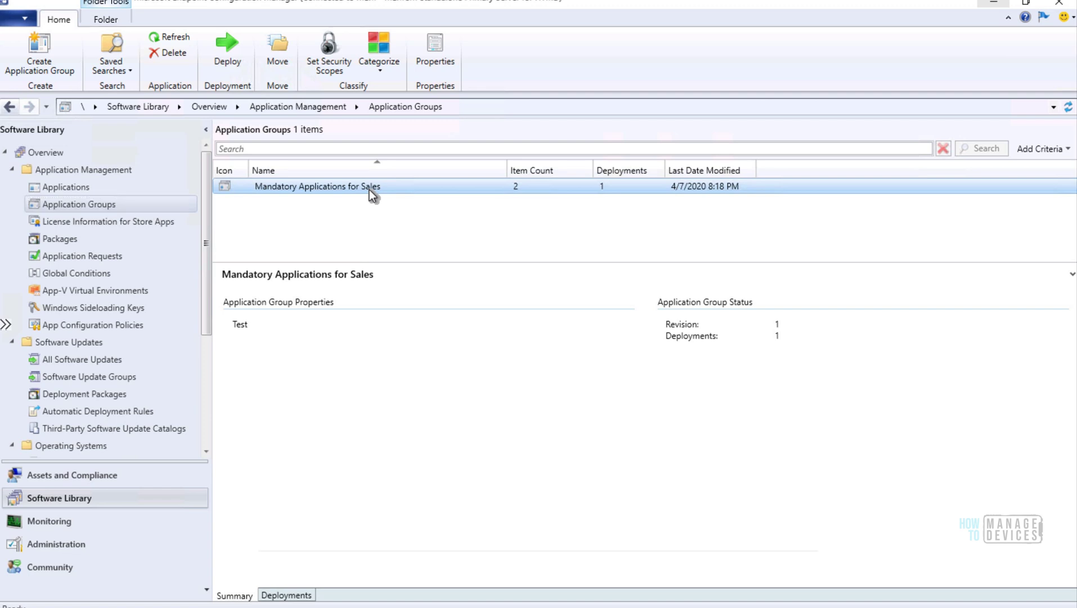
right_click(370, 194)
click(433, 318)
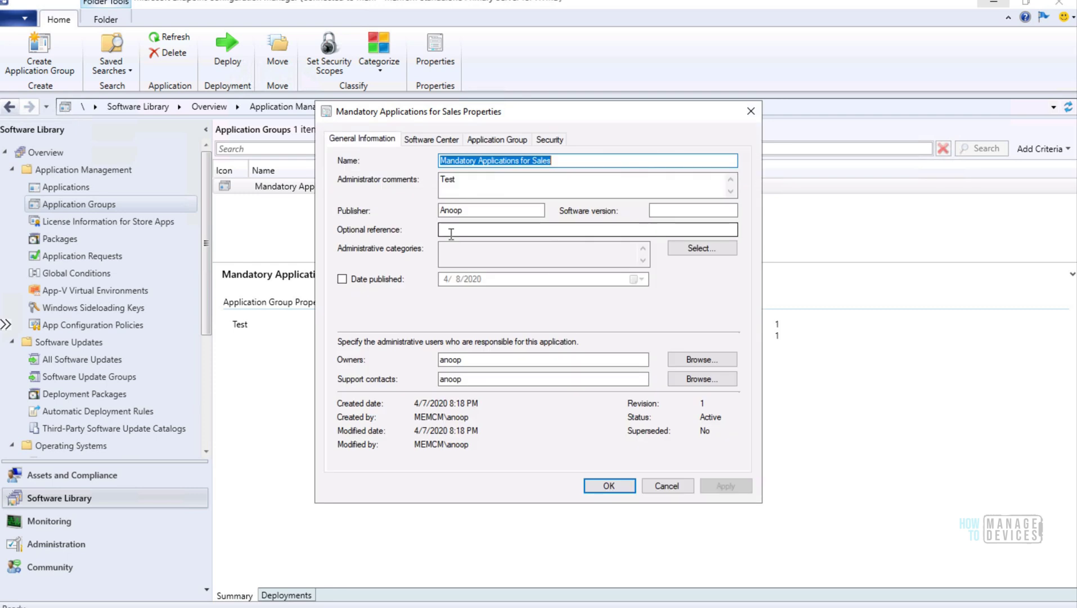
Step: Review the Software Center and Application Group tabs showing 7-Zip then Google Chrome, and cancel
click(426, 141)
click(494, 141)
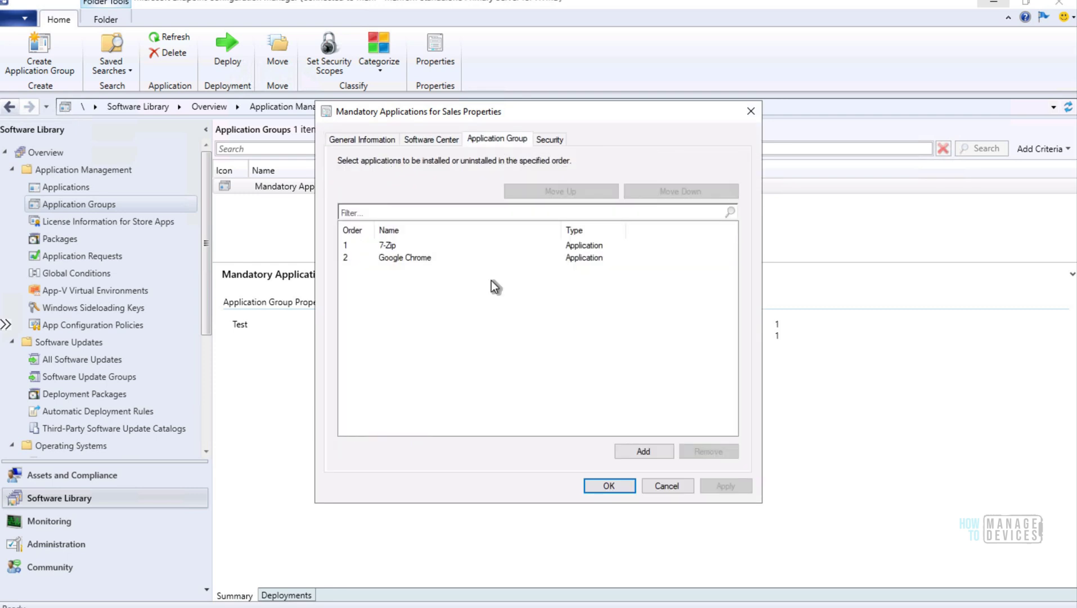
click(392, 244)
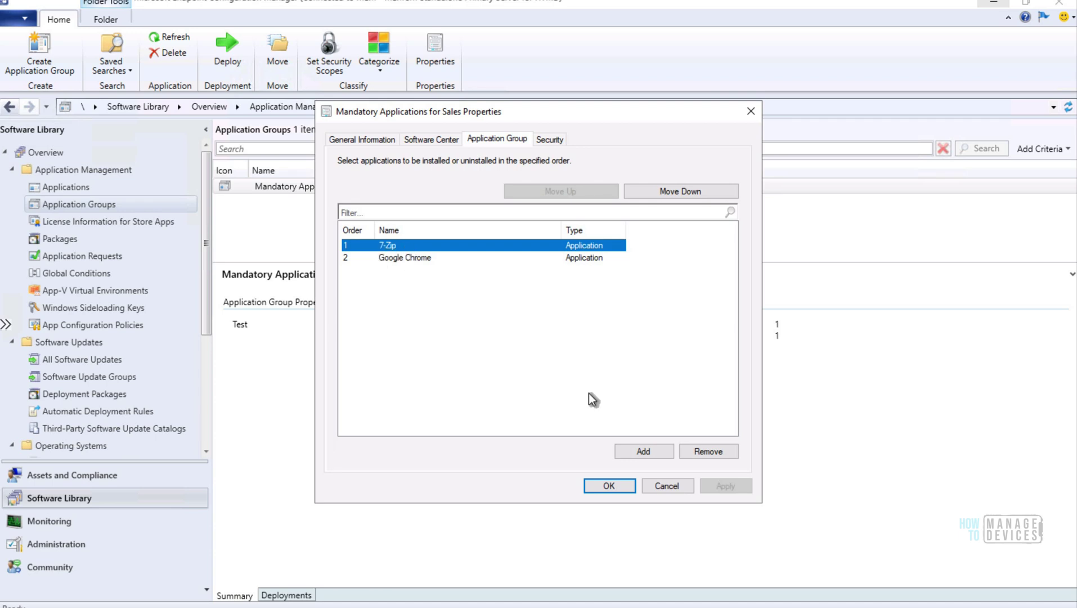
click(661, 487)
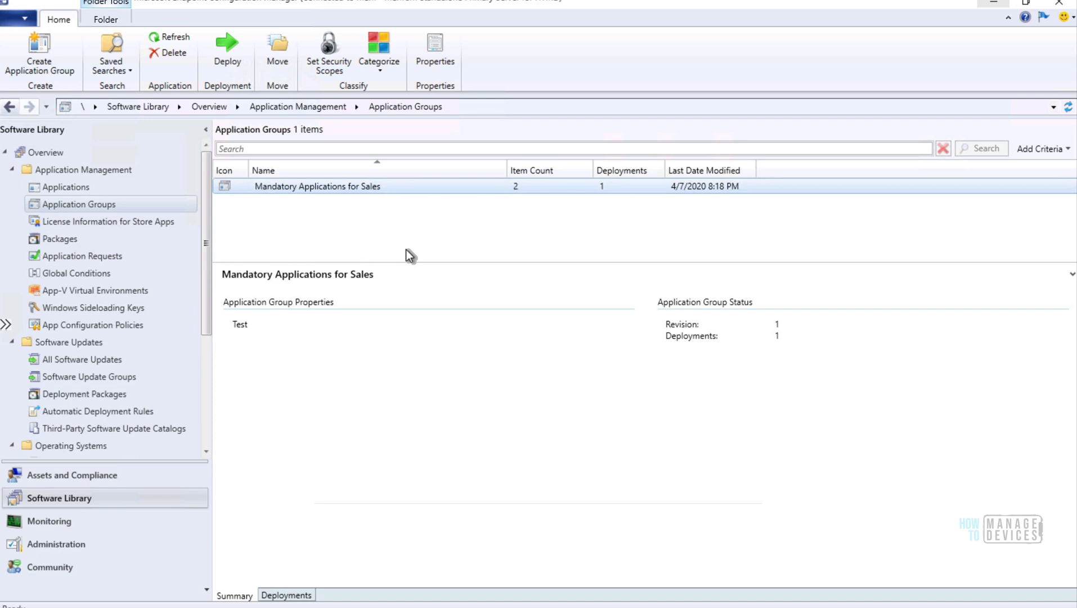
drag(399, 262, 400, 242)
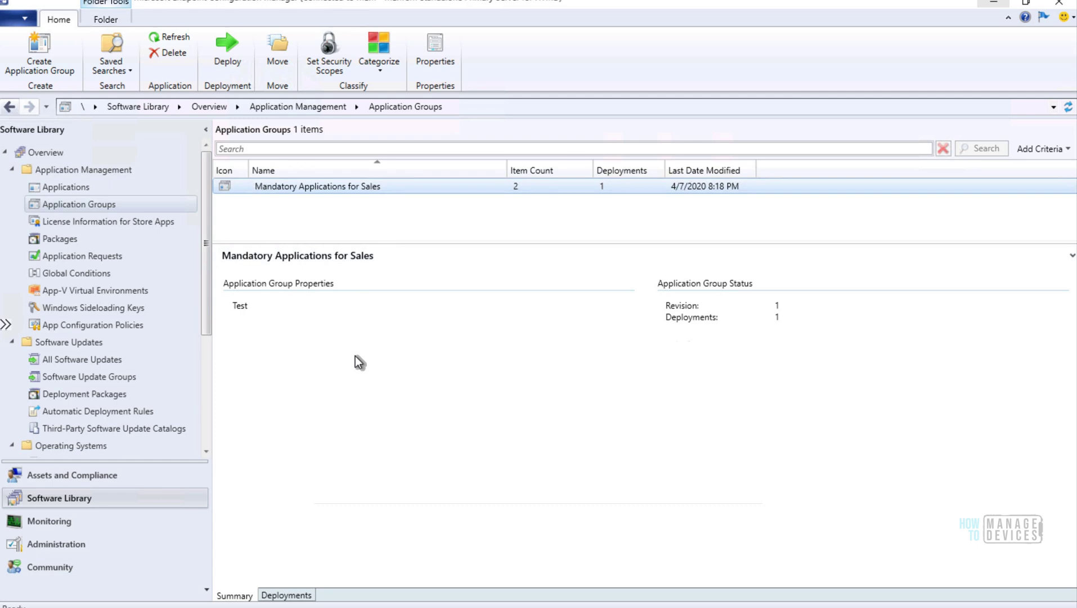
Step: Select 7-Zip in Applications and display its single Windows Installer deployment type
click(64, 187)
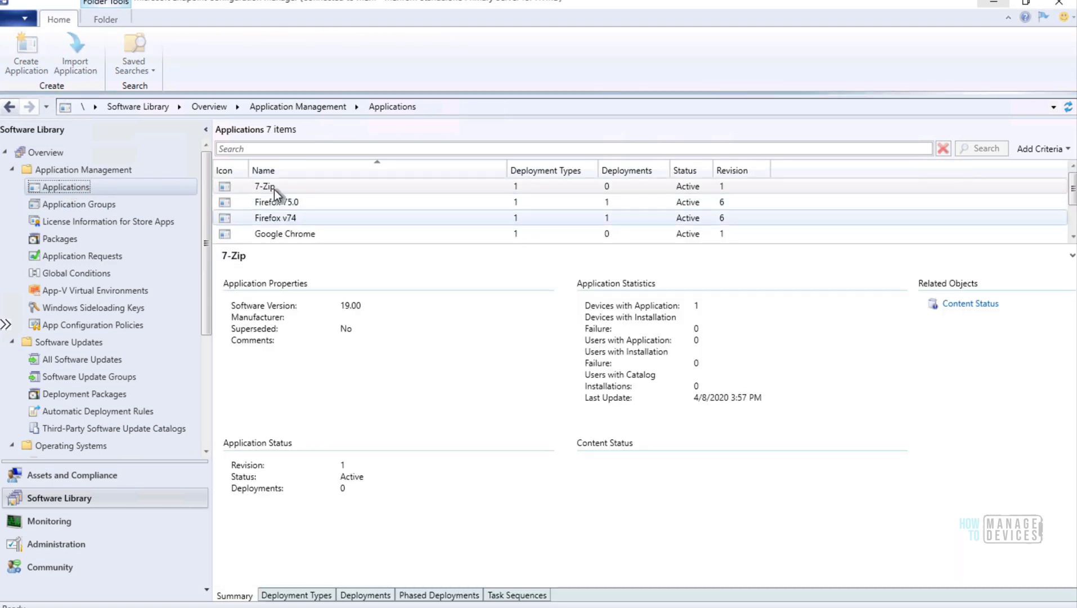
click(271, 186)
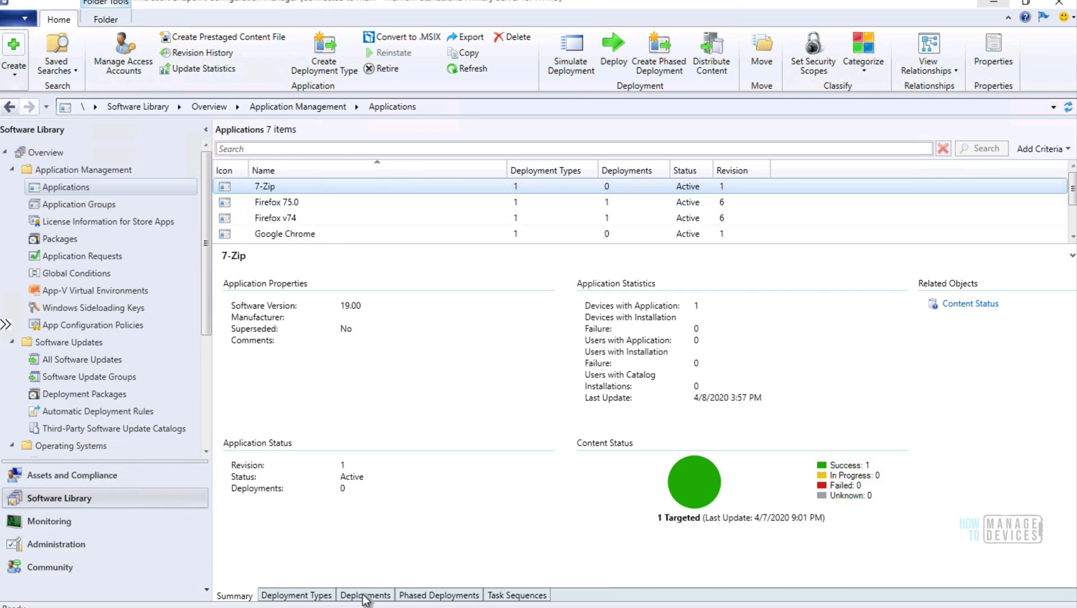
click(326, 596)
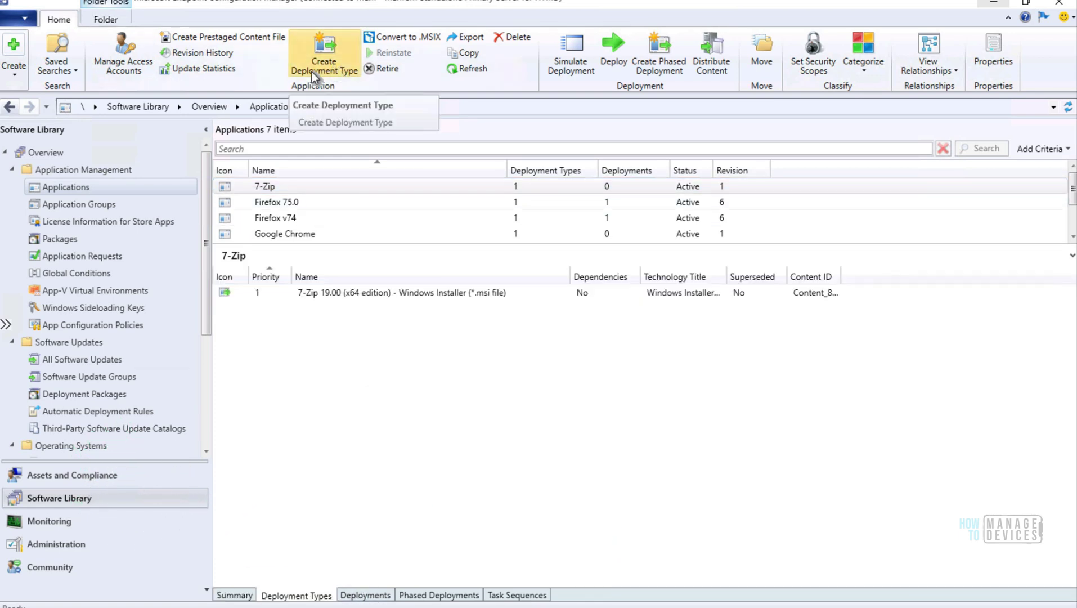
Step: Try a Task Sequence deployment type for 7-Zip, discard it, and select Application Groups in Features
click(331, 63)
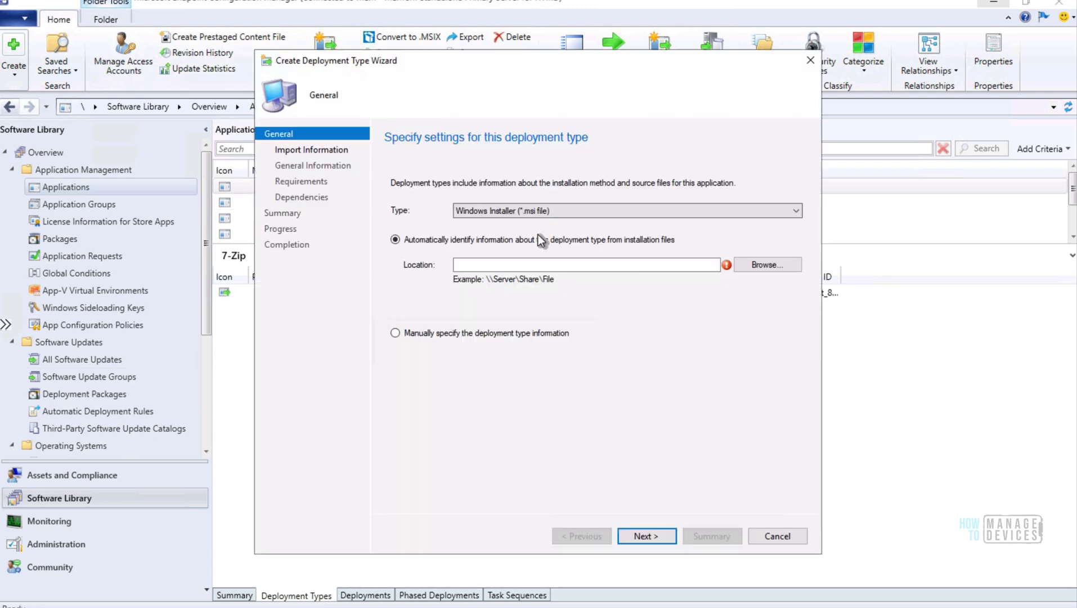
click(570, 213)
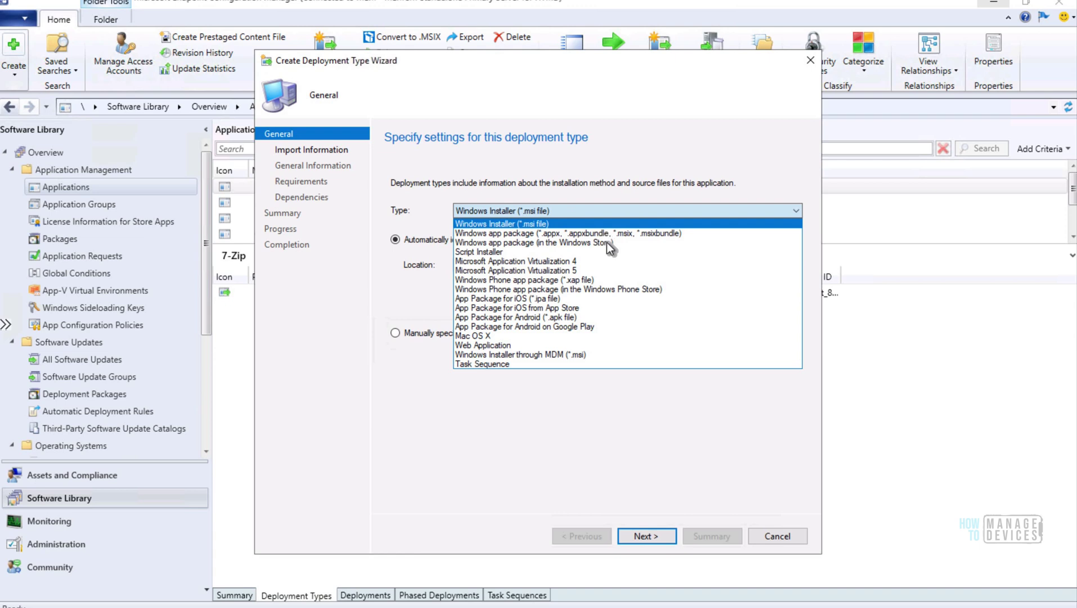
click(583, 366)
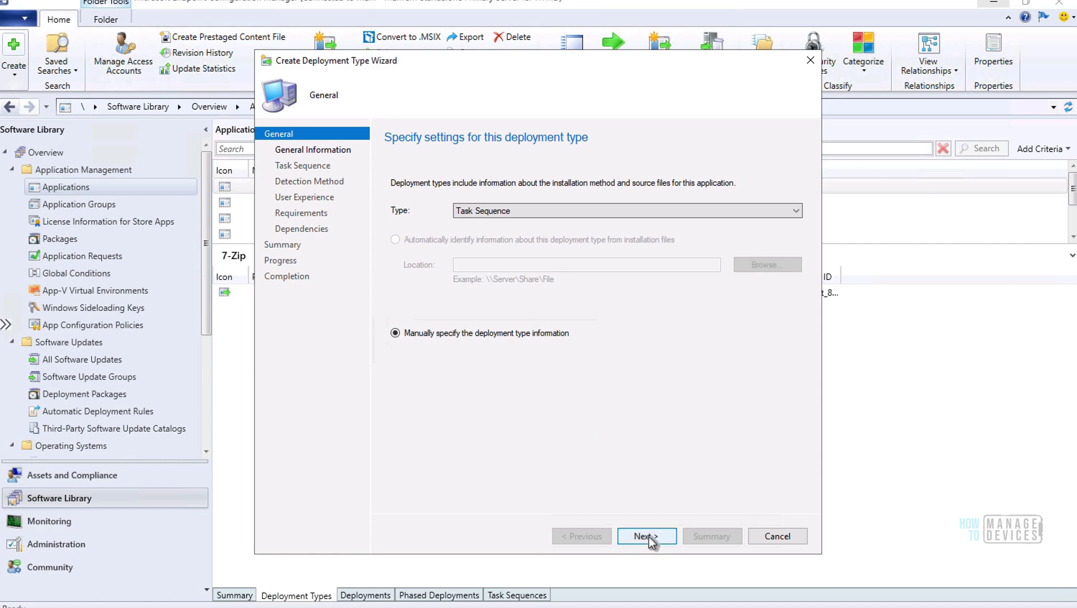
click(649, 537)
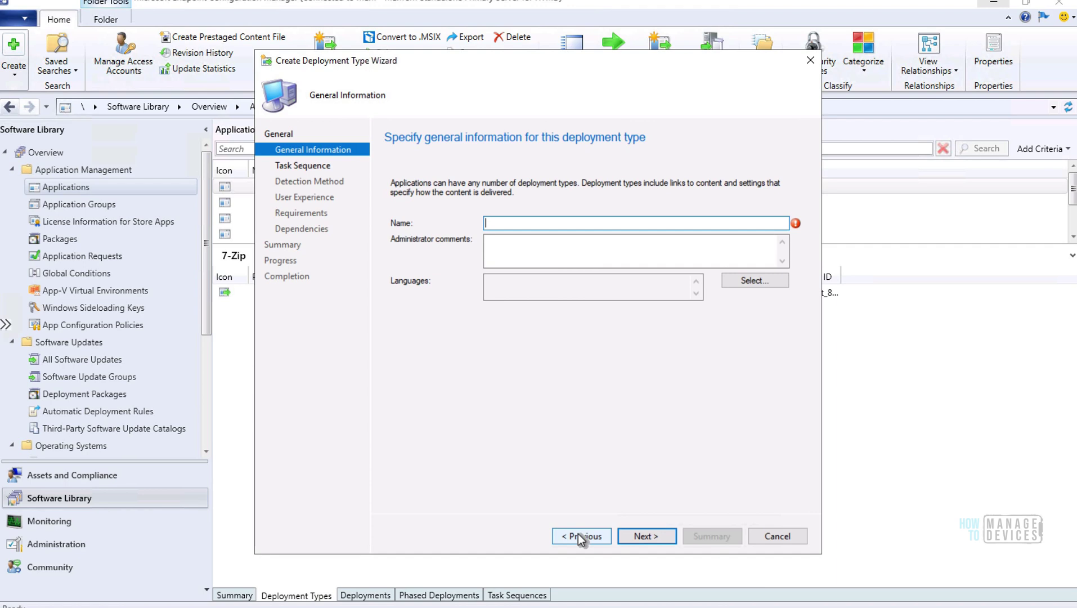
click(793, 538)
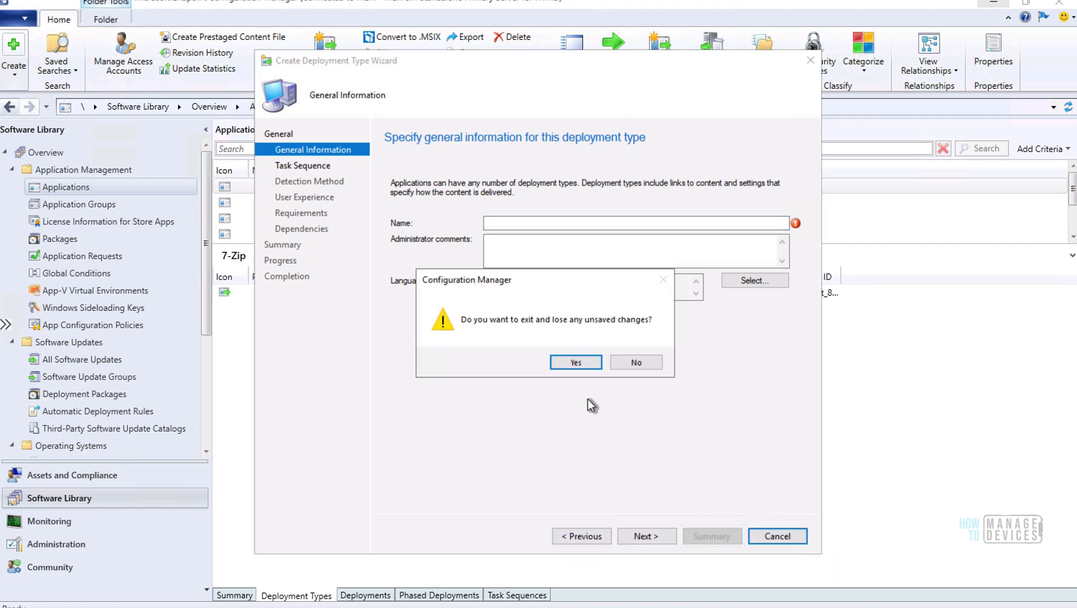
click(577, 369)
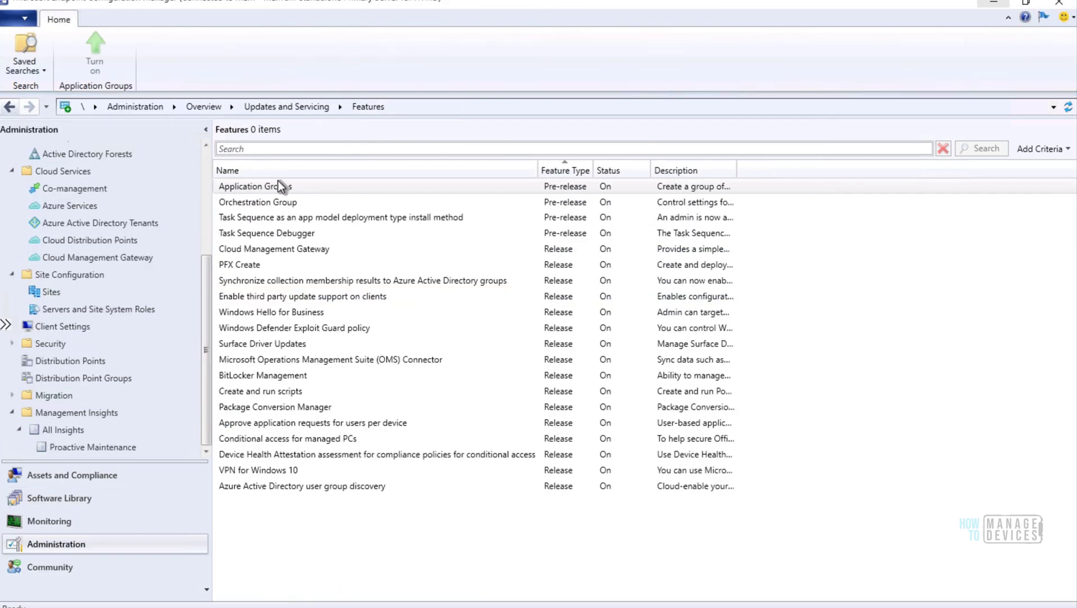
click(277, 186)
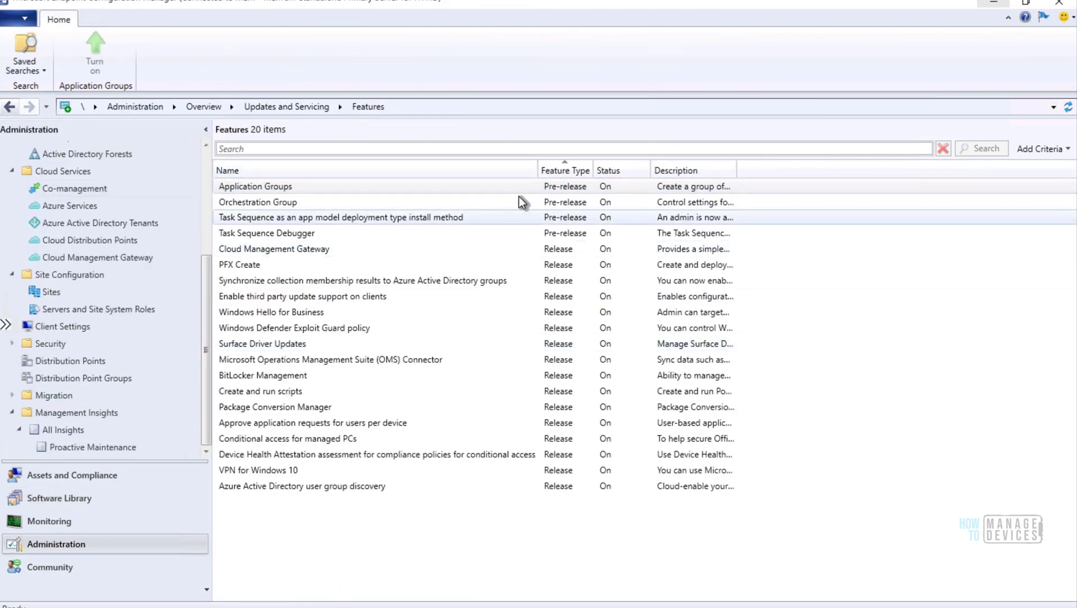